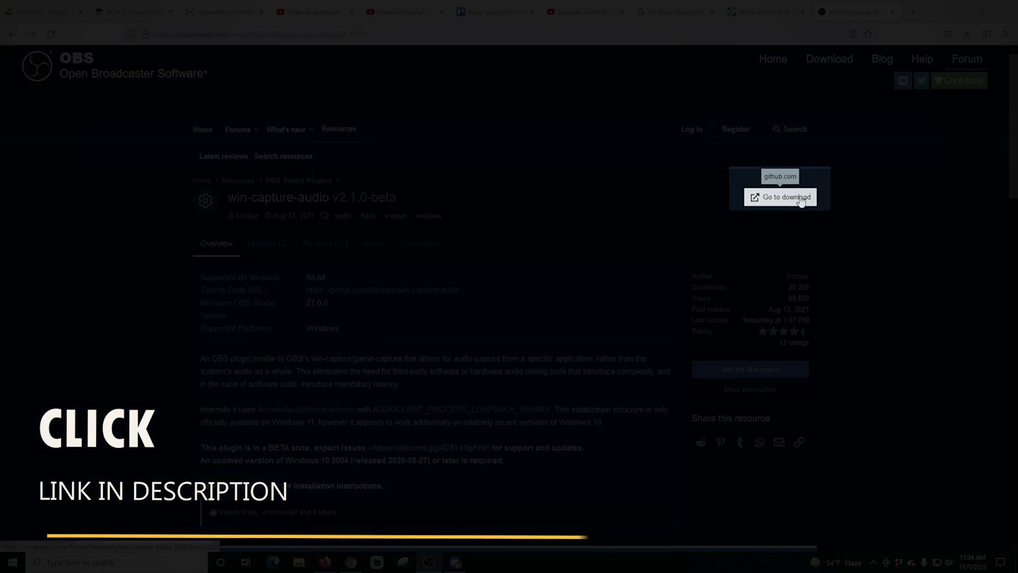
- Save win-capture-audio-2.1.0-beta-setup.exe from the plugin's GitHub release Assets
click(800, 198)
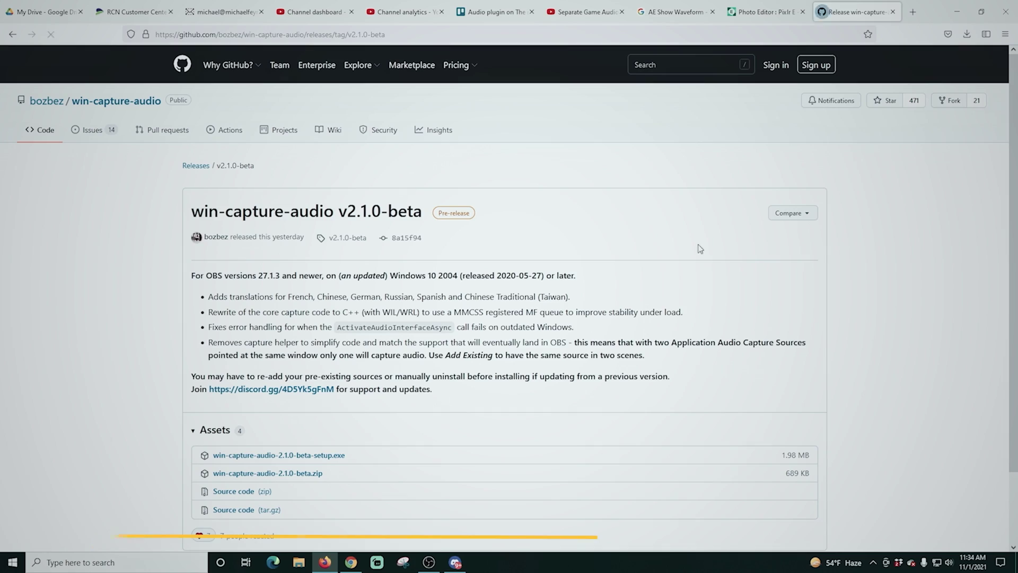
scroll(374, 323, down, 2)
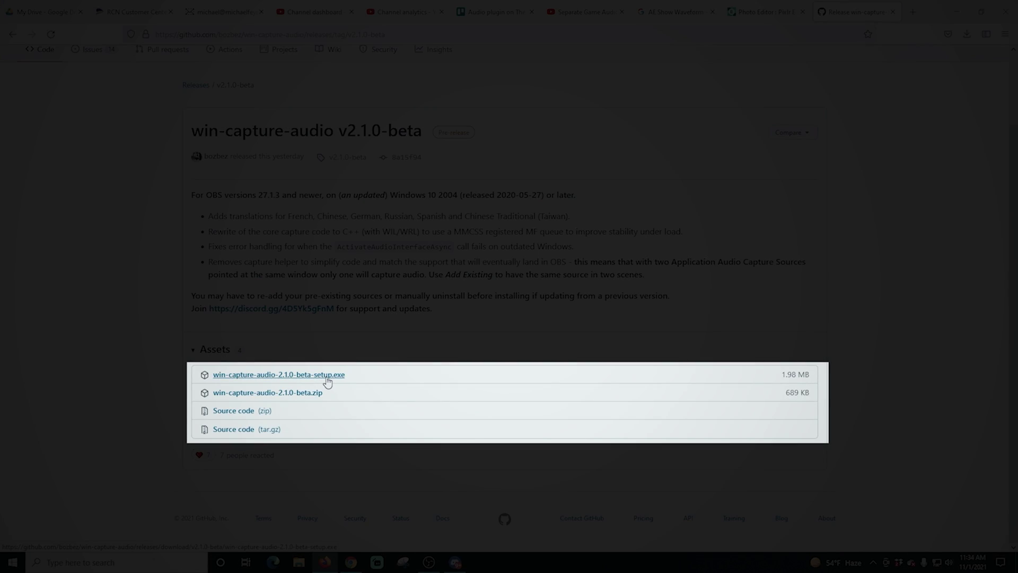
click(327, 374)
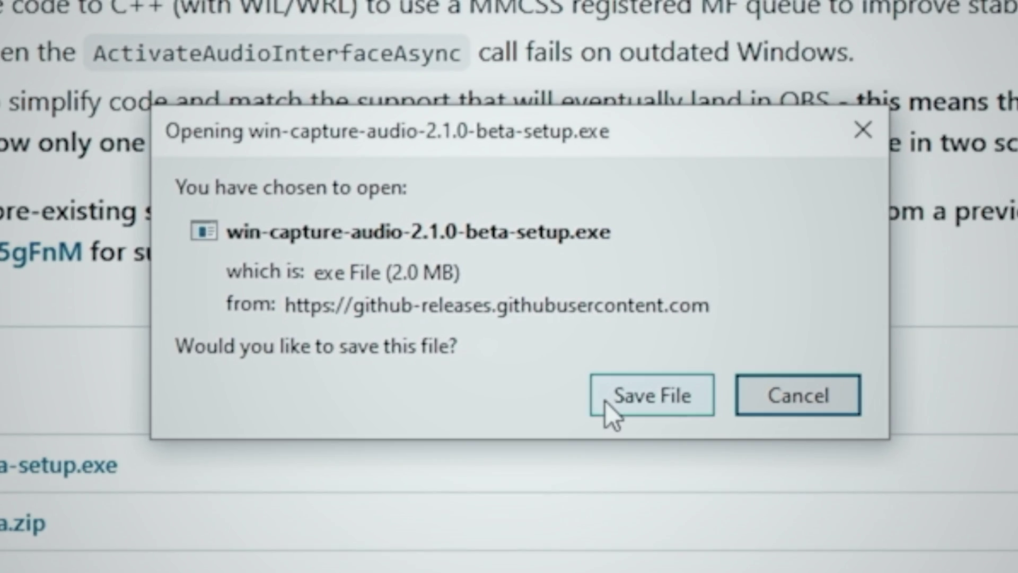
click(608, 399)
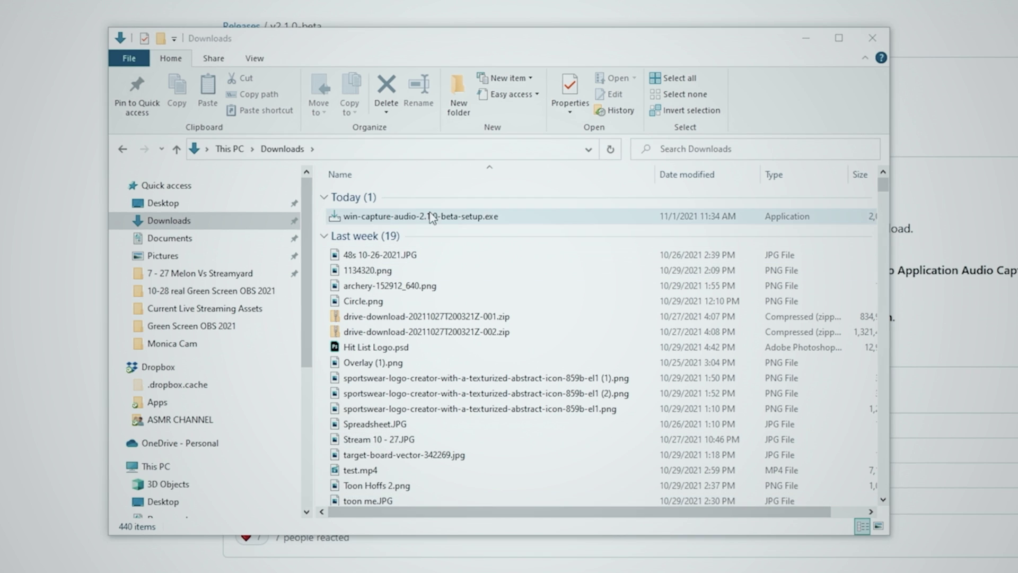
- Launch the downloaded installer, allow it past SmartScreen and accept the license
double_click(461, 216)
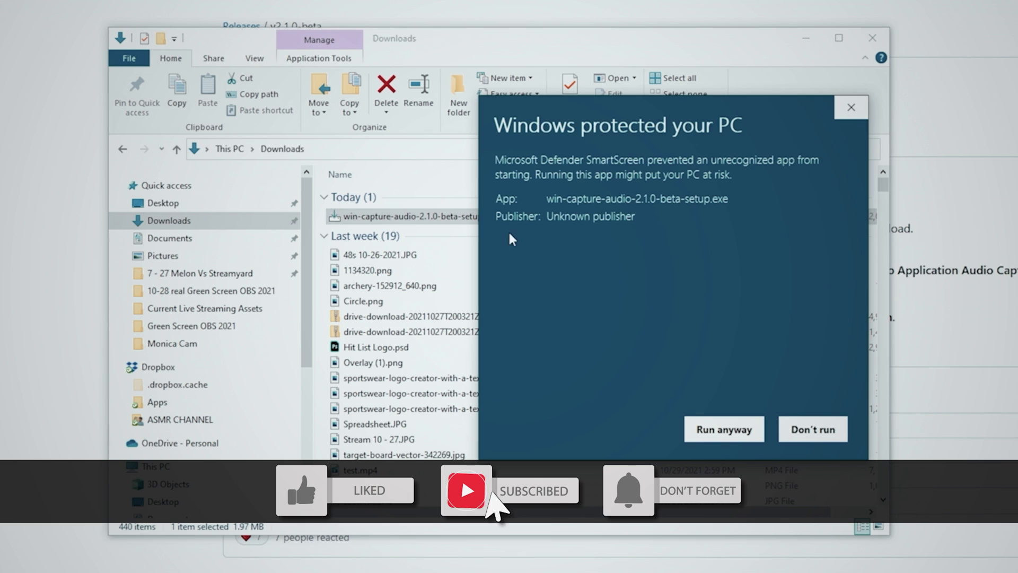
click(735, 433)
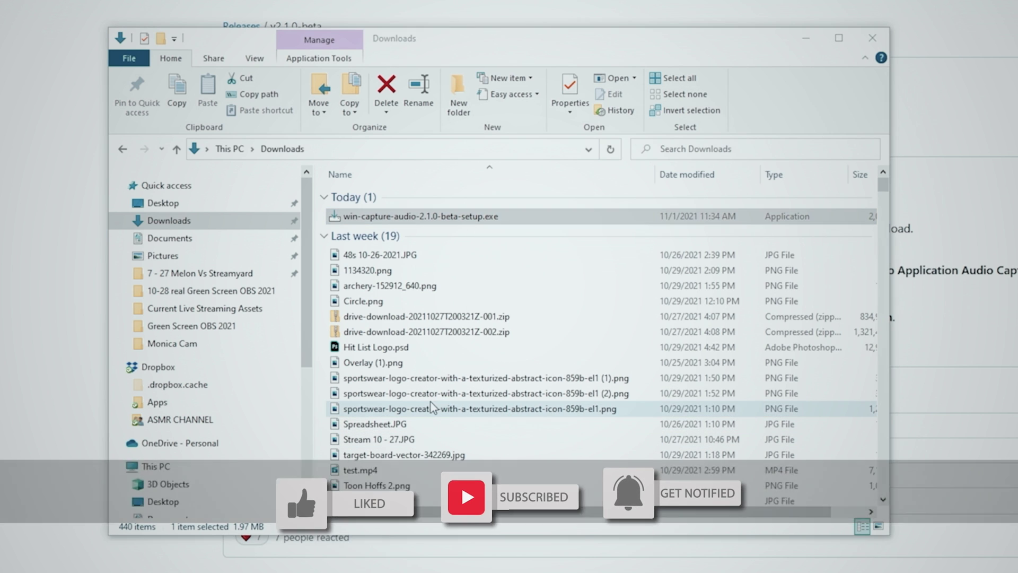
click(748, 417)
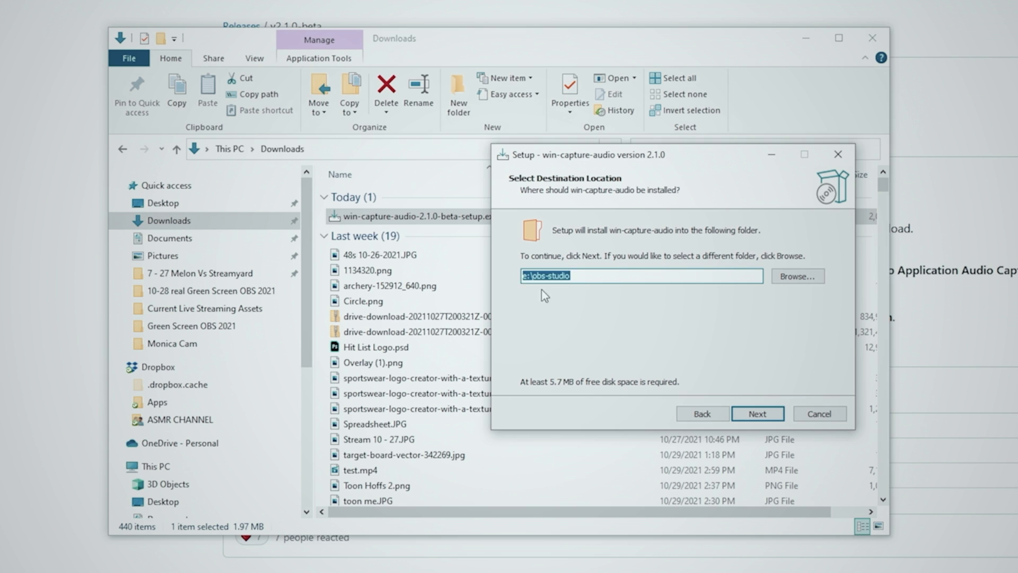
- Set the install folder to e:\obs-studio, keep the default Start Menu folder, and install
click(793, 276)
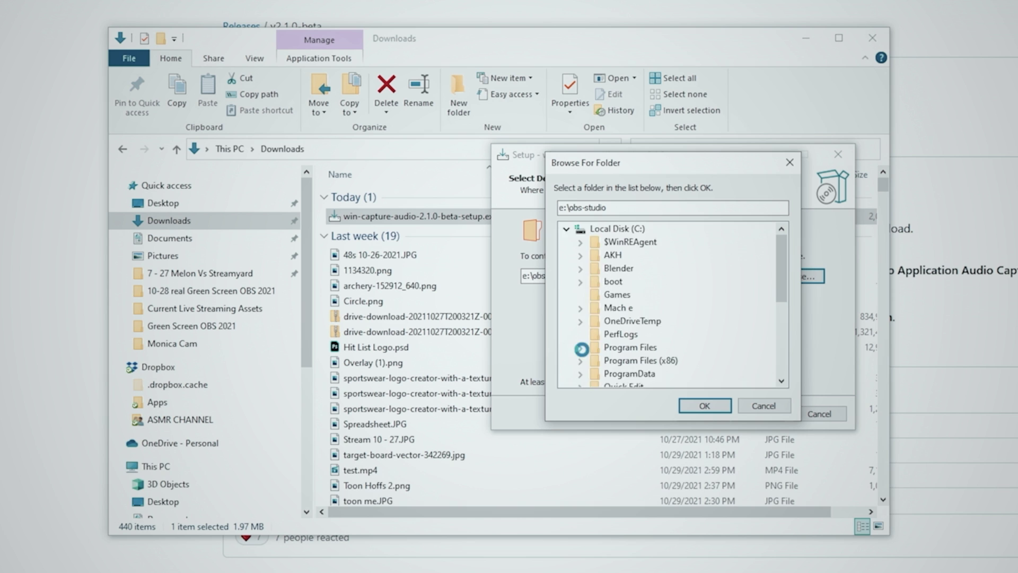
click(580, 348)
click(580, 229)
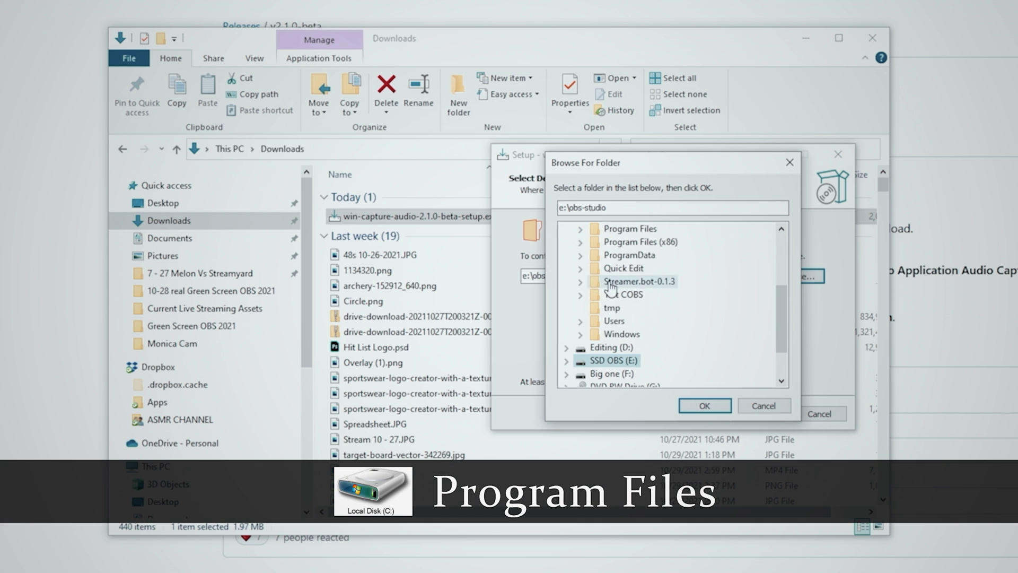
click(704, 405)
click(757, 414)
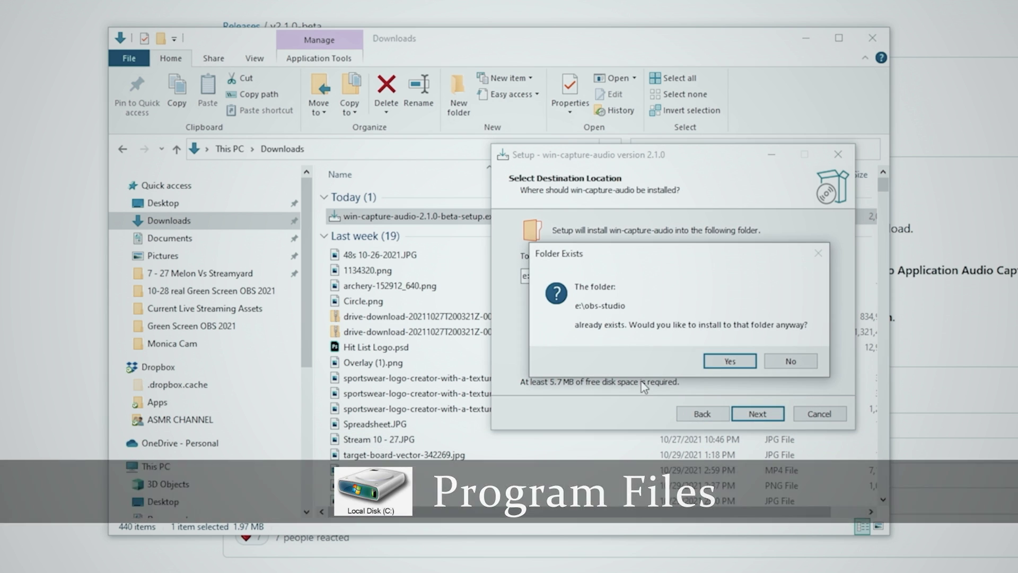
click(724, 360)
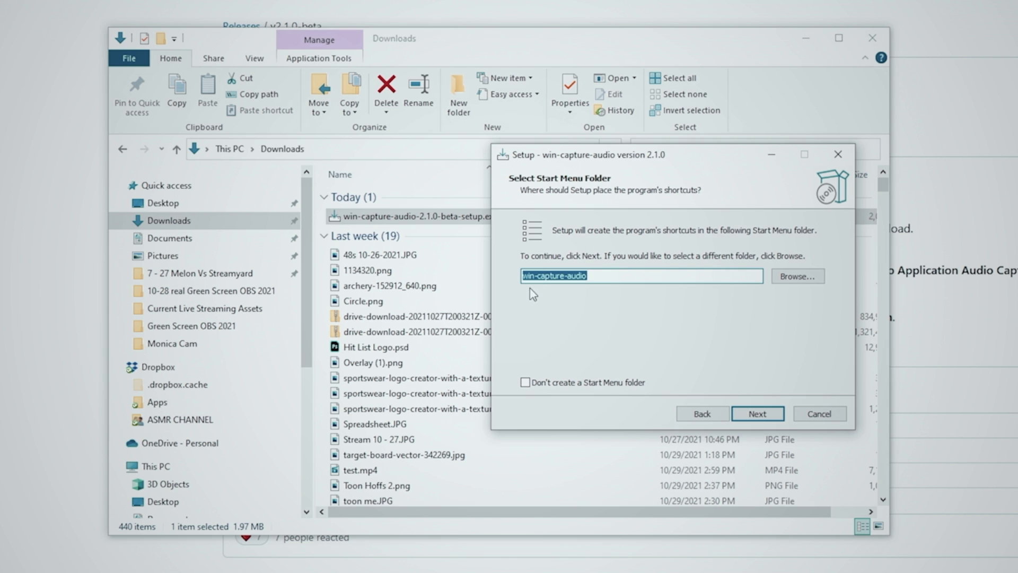
click(758, 414)
click(758, 413)
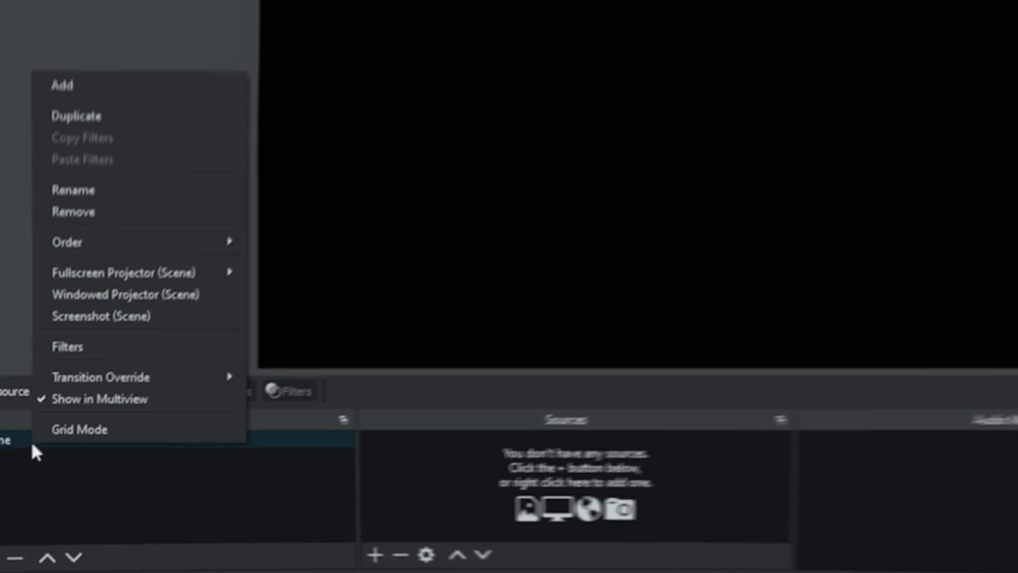
- Rename the scene to NS-Game Sound and add a 'Valheim' Application Audio Output Capture of valheim.exe
click(101, 194)
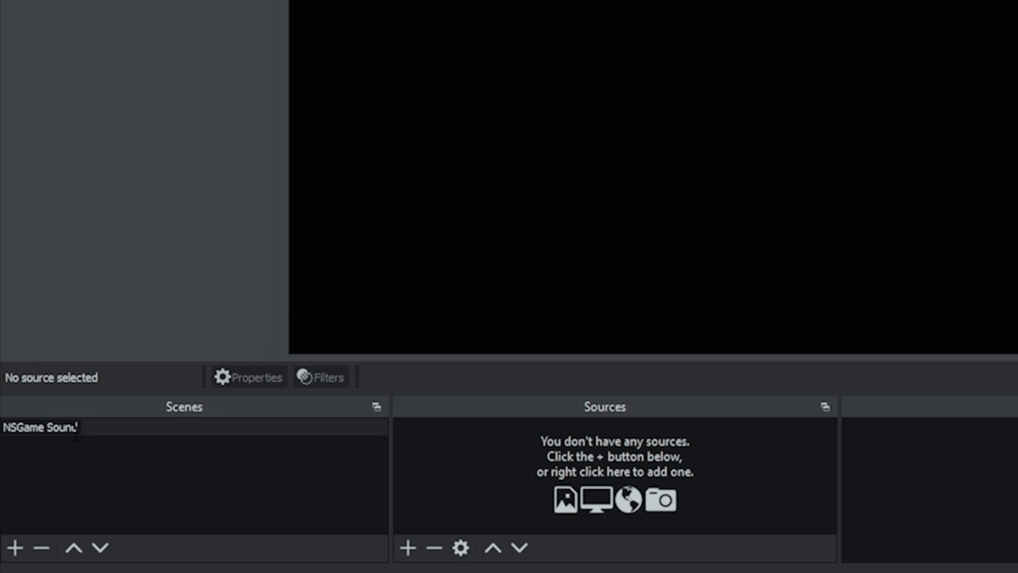
click(397, 548)
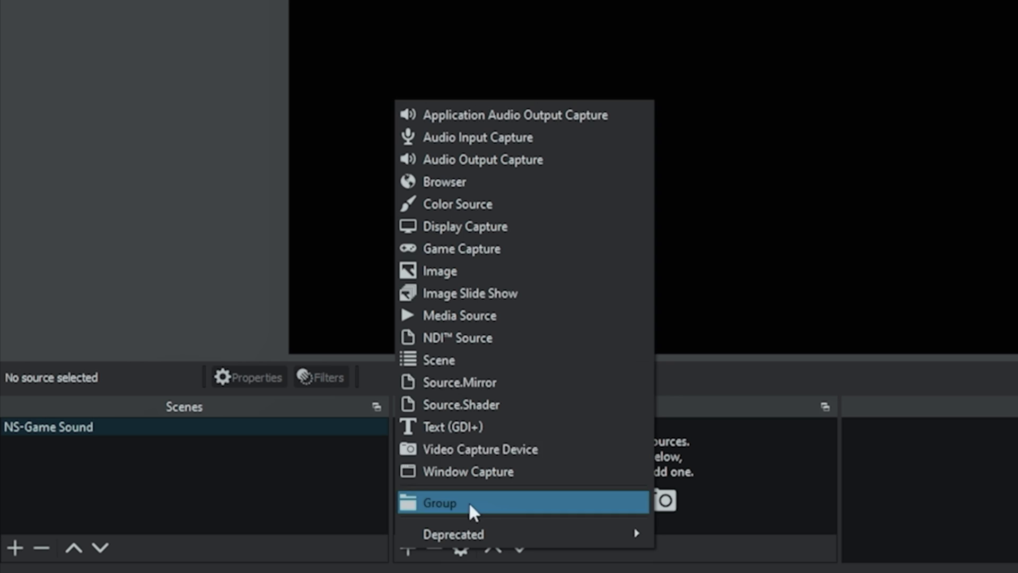
click(556, 109)
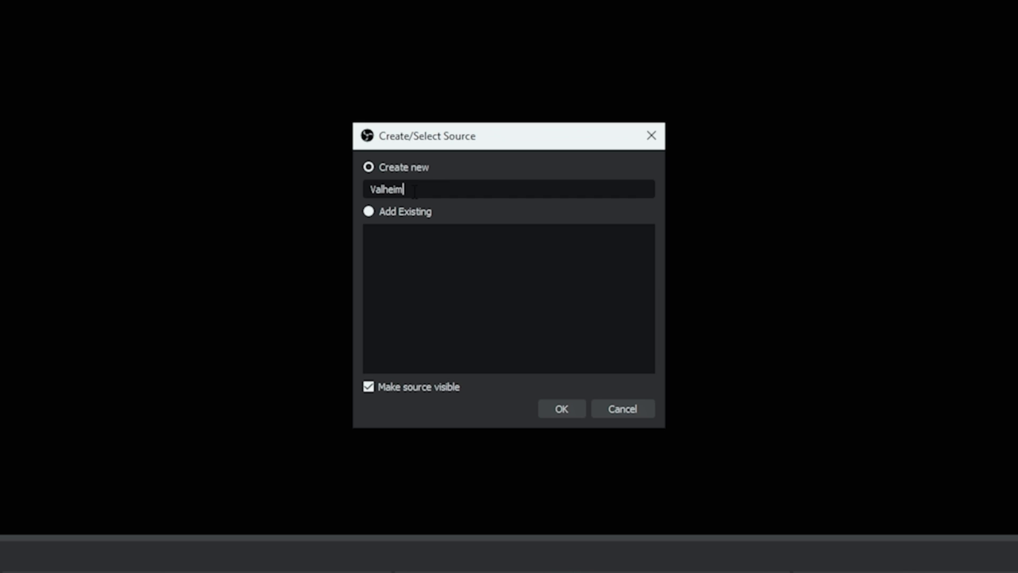
key(Return)
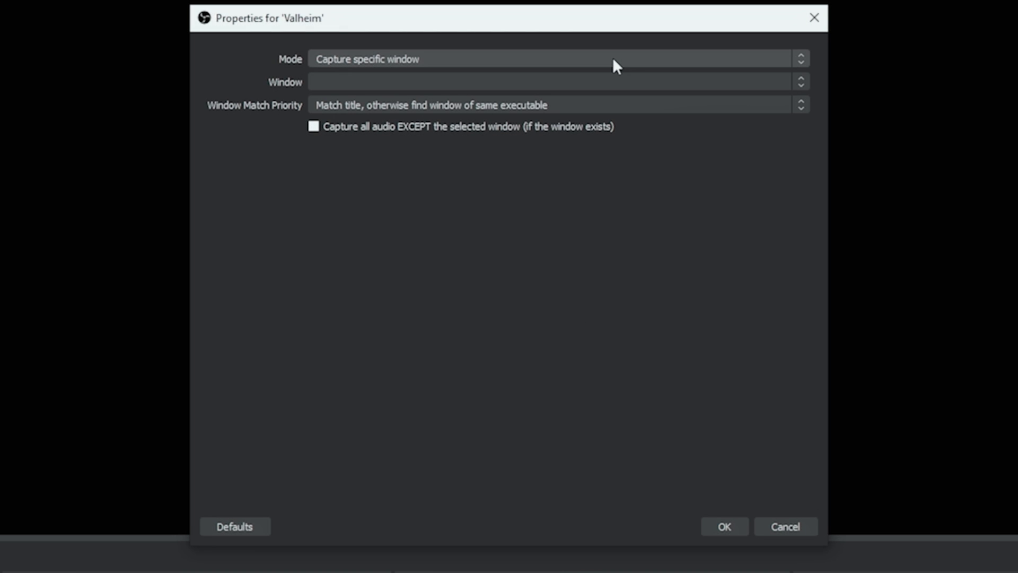
click(562, 81)
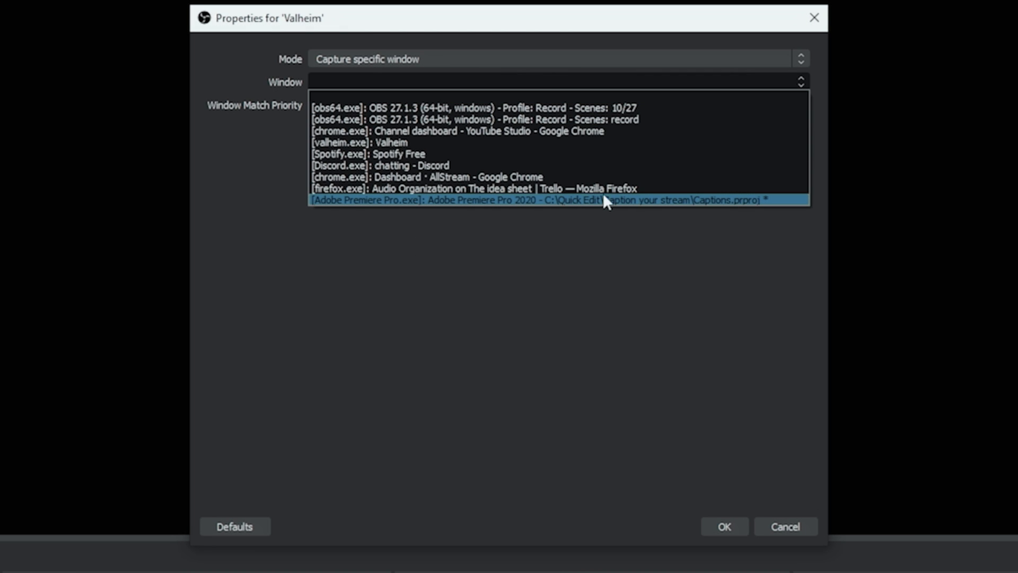
click(581, 141)
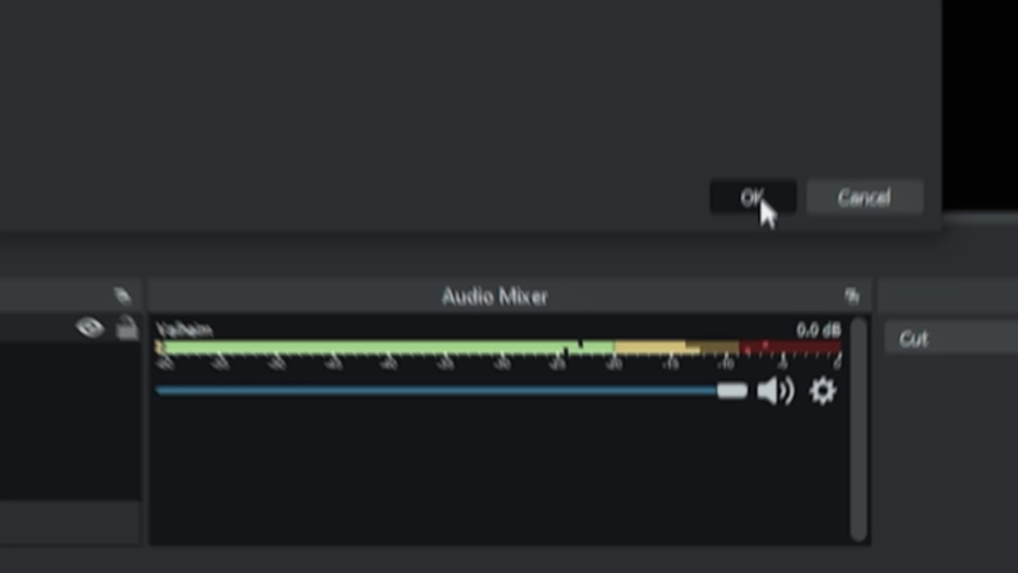
click(725, 526)
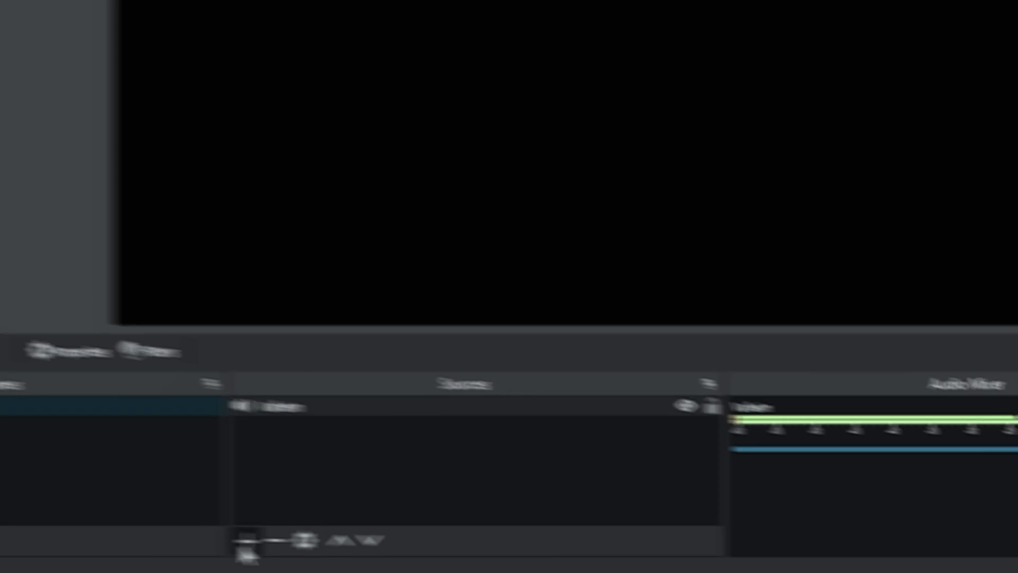
- Add an Application Audio Output Capture named Discord for the Discord window
click(243, 541)
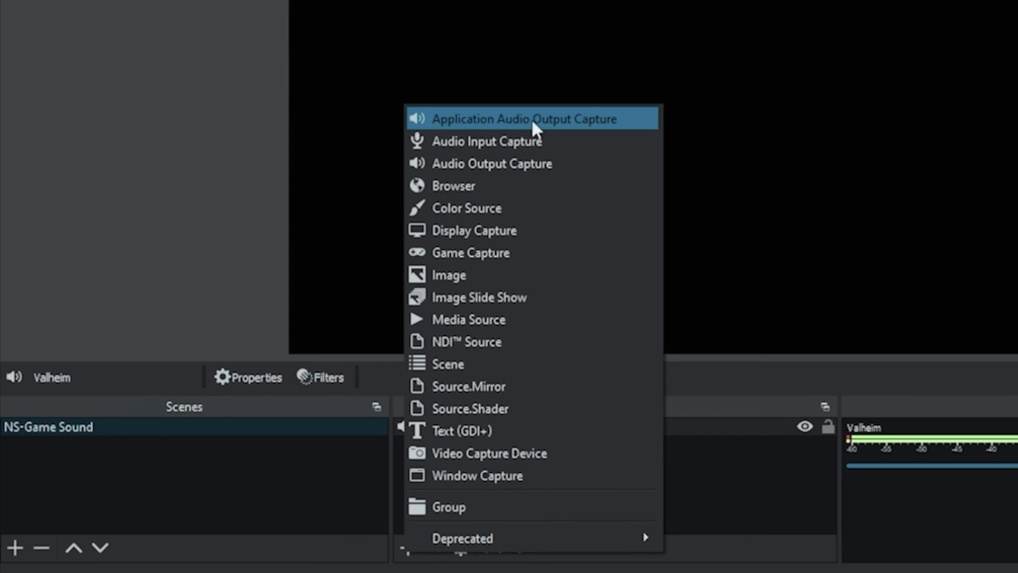
click(532, 117)
text(D)
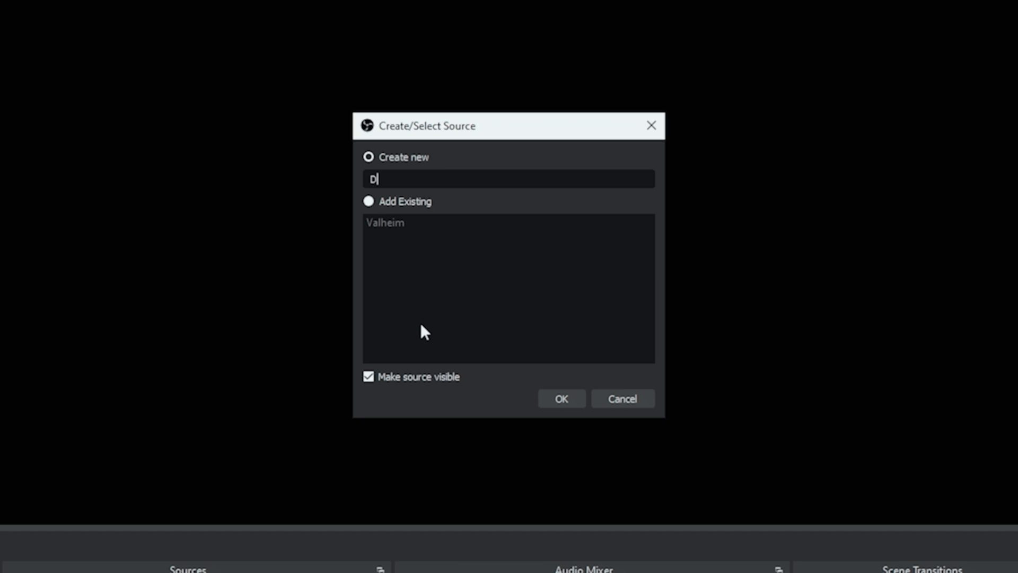
text(iscord)
click(561, 401)
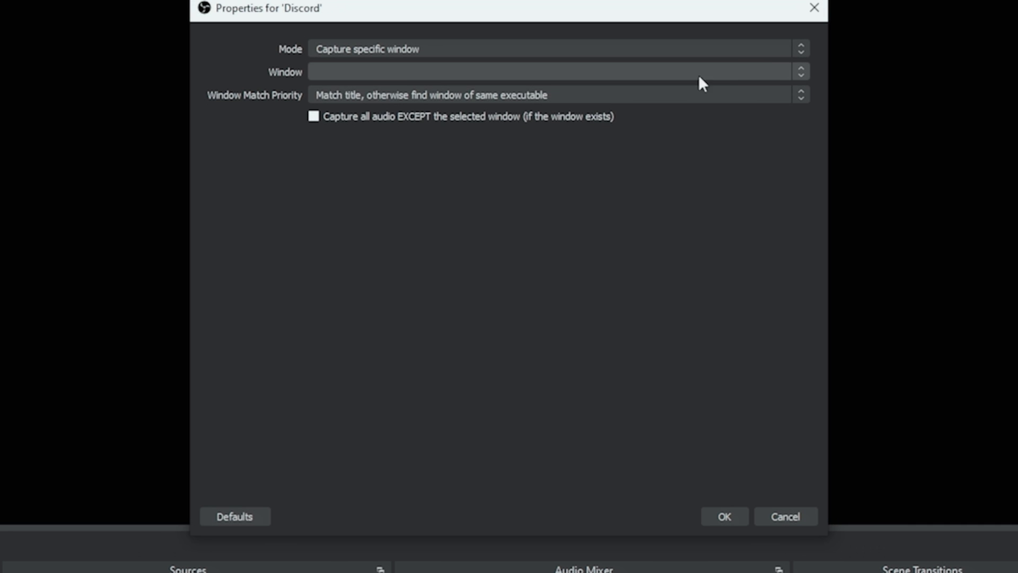
click(799, 71)
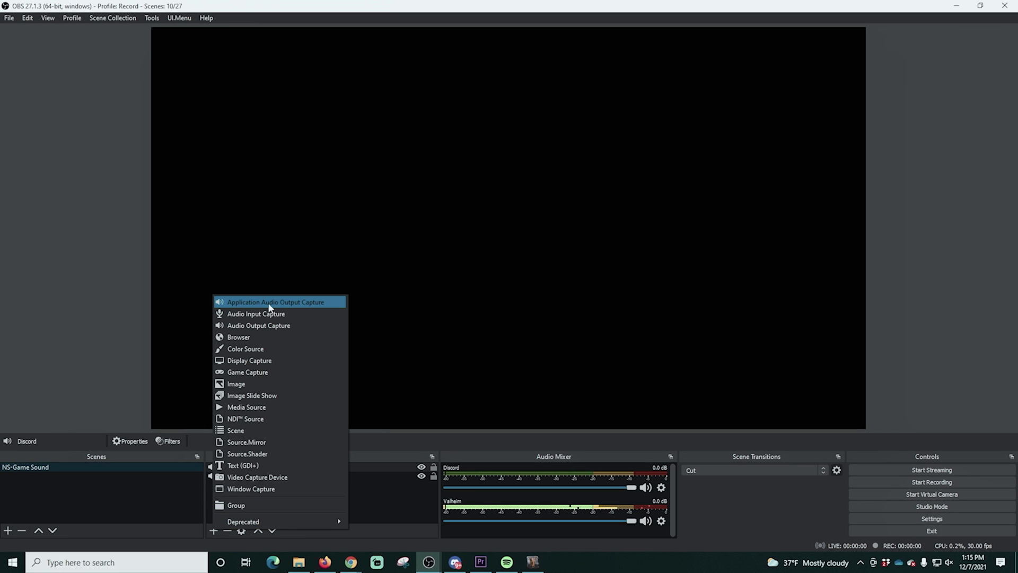
- Add a Spotify capture of the Spotify Free window and enlarge the docks to show all meters
click(270, 302)
text(S)
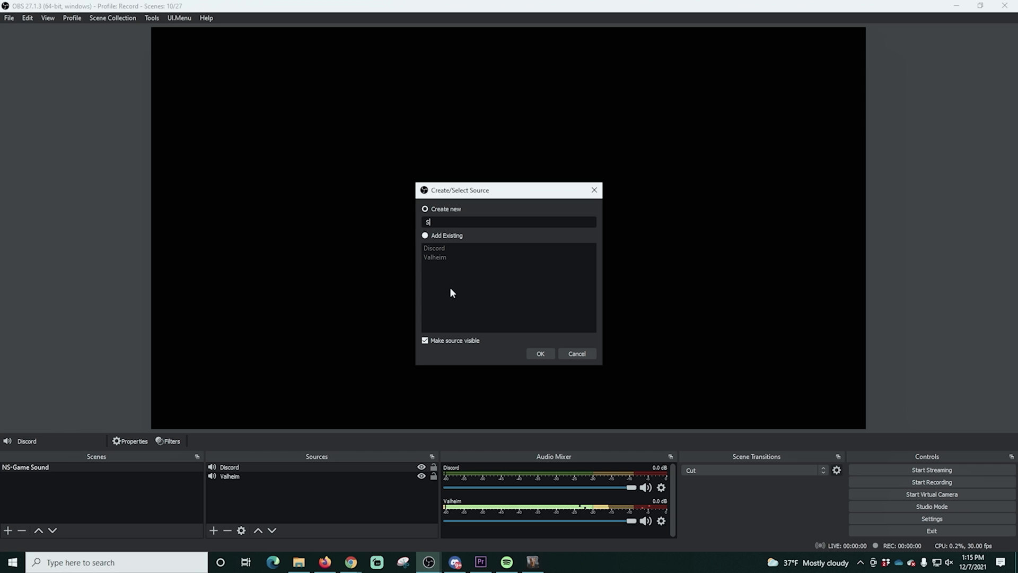
text(potify)
click(541, 354)
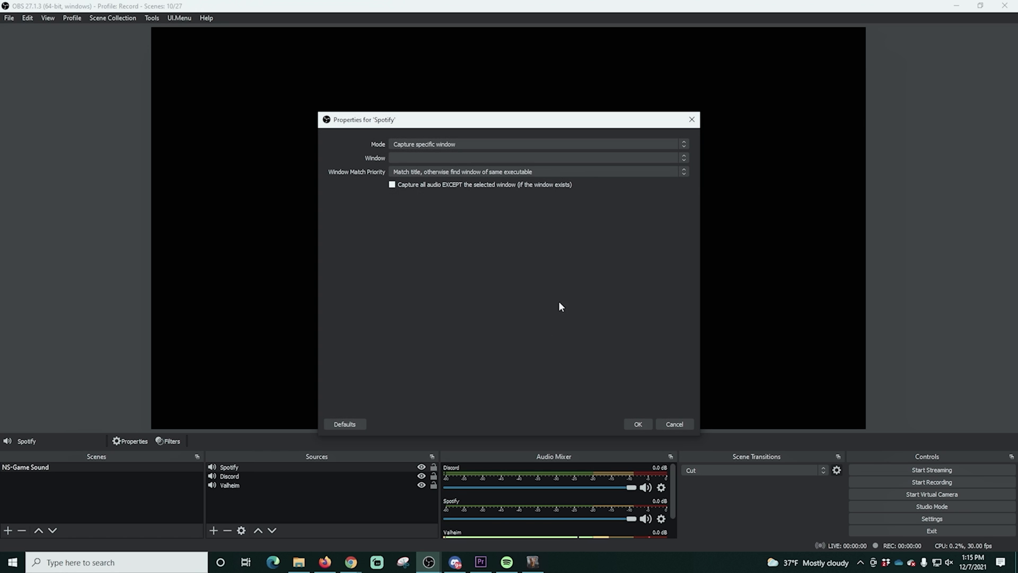
click(680, 158)
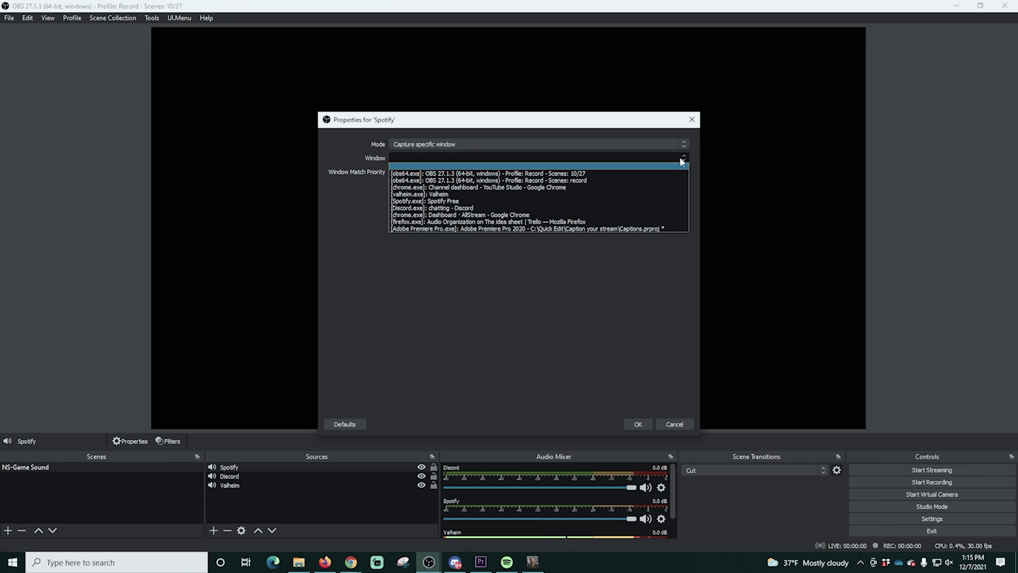
click(513, 200)
click(628, 423)
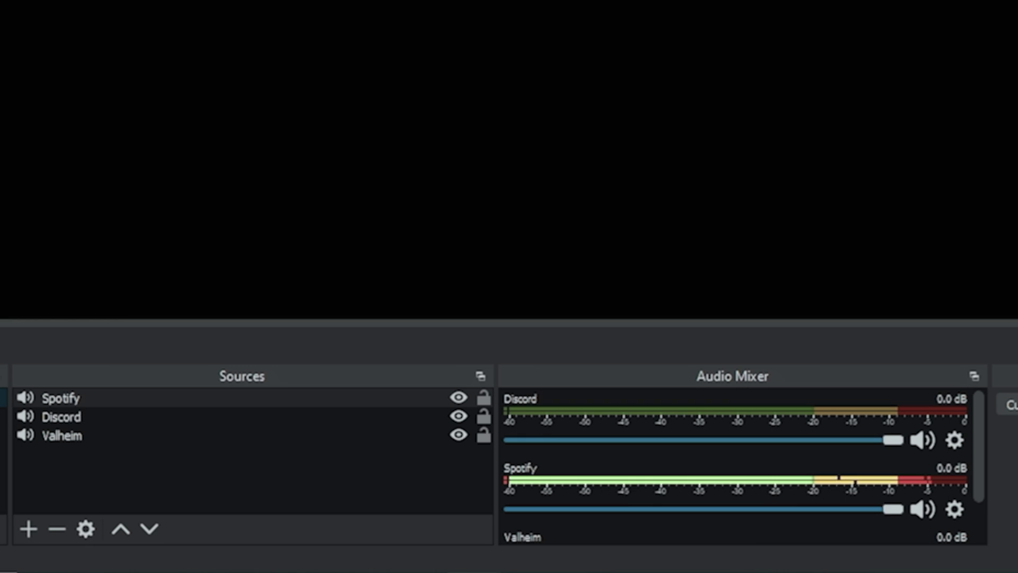
drag(876, 358, 865, 288)
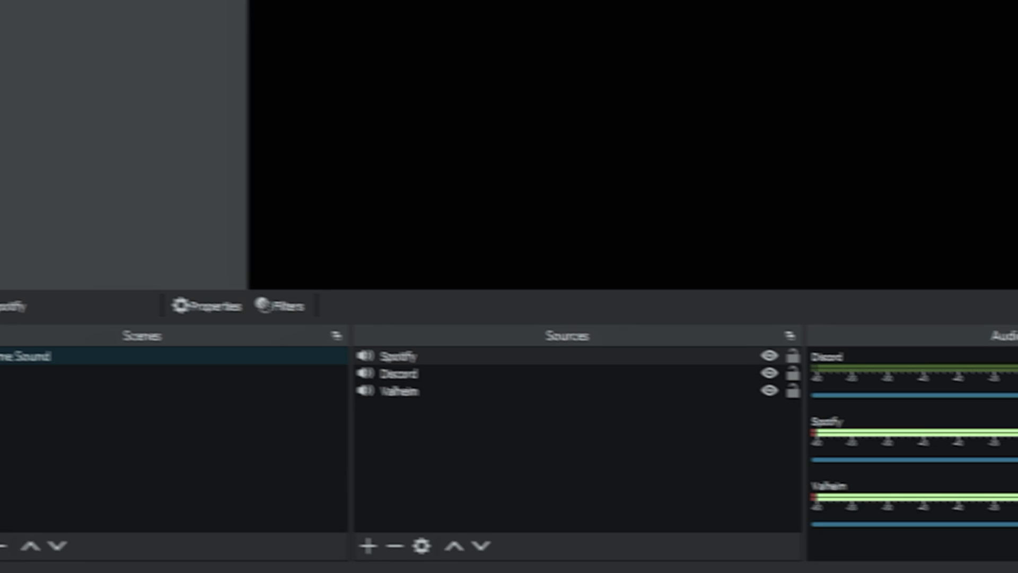
- Create the NS-Intermission scene and add the existing Spotify audio capture to it
click(11, 551)
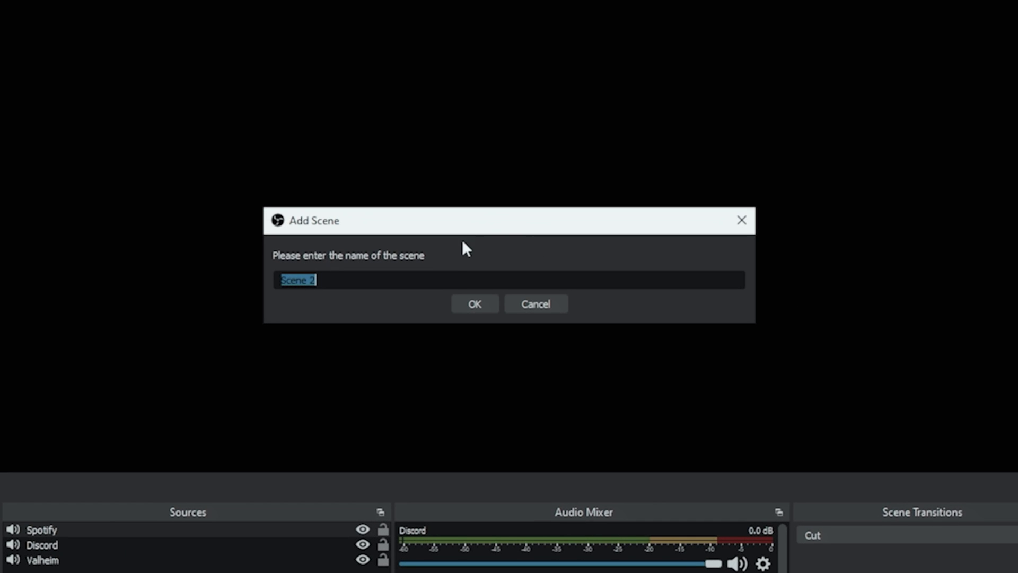
text(NS-Intermission)
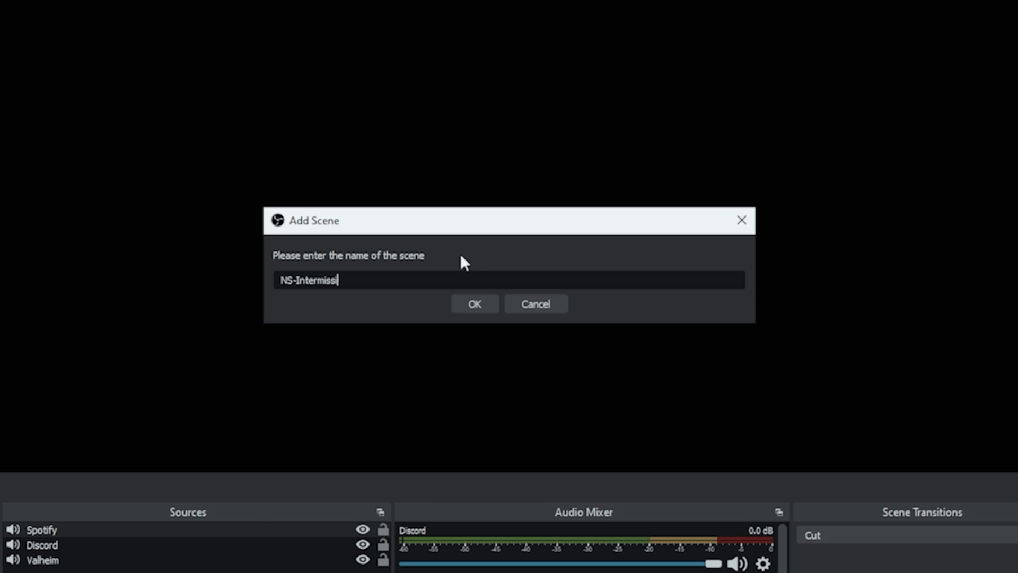
click(475, 305)
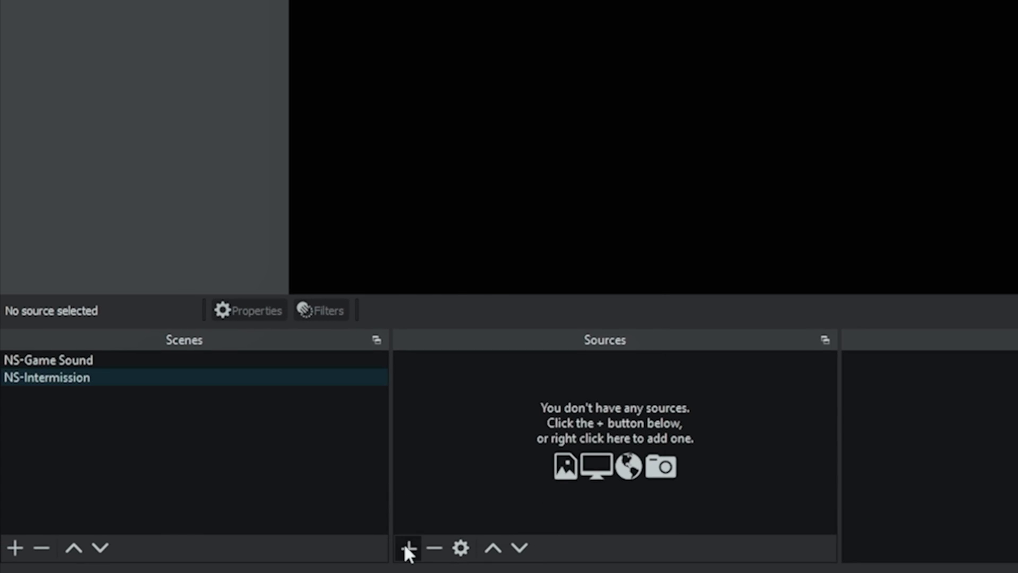
click(407, 547)
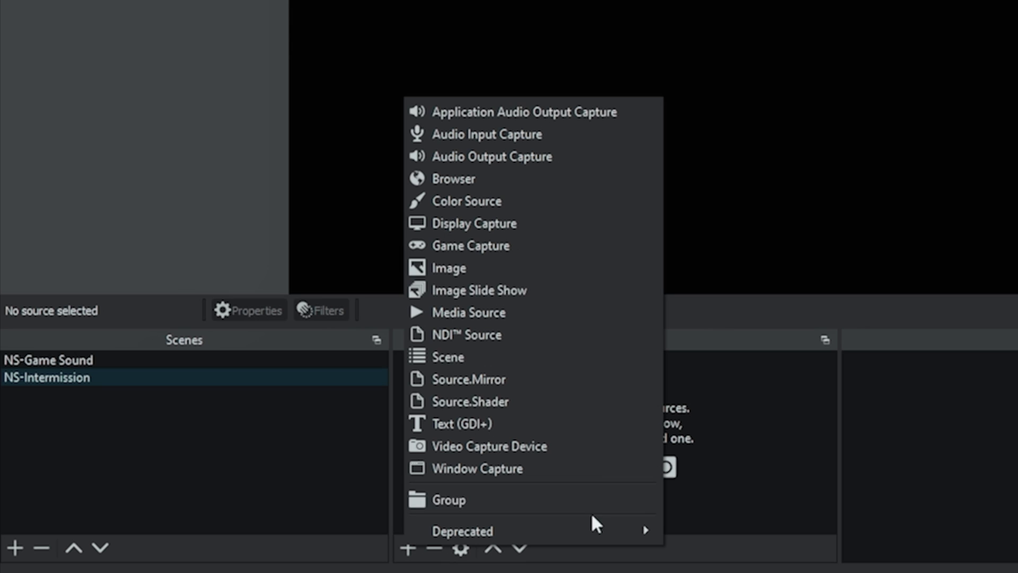
click(491, 113)
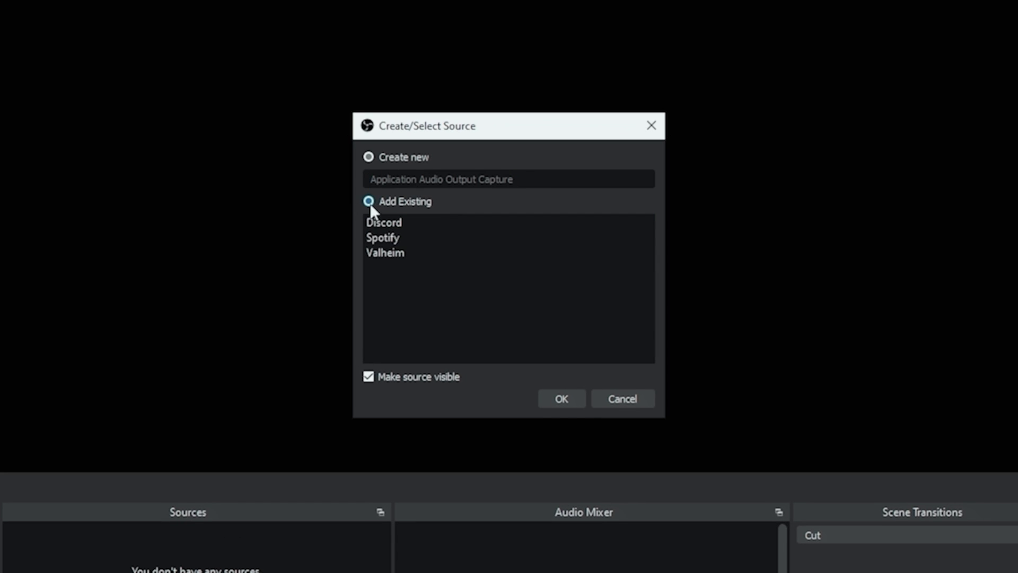
click(369, 201)
click(378, 234)
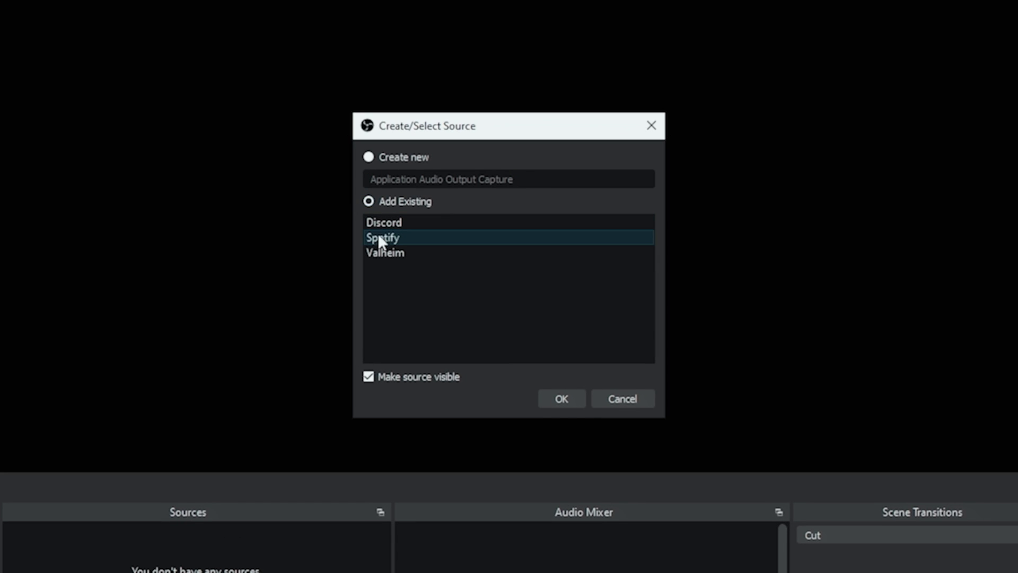
click(552, 396)
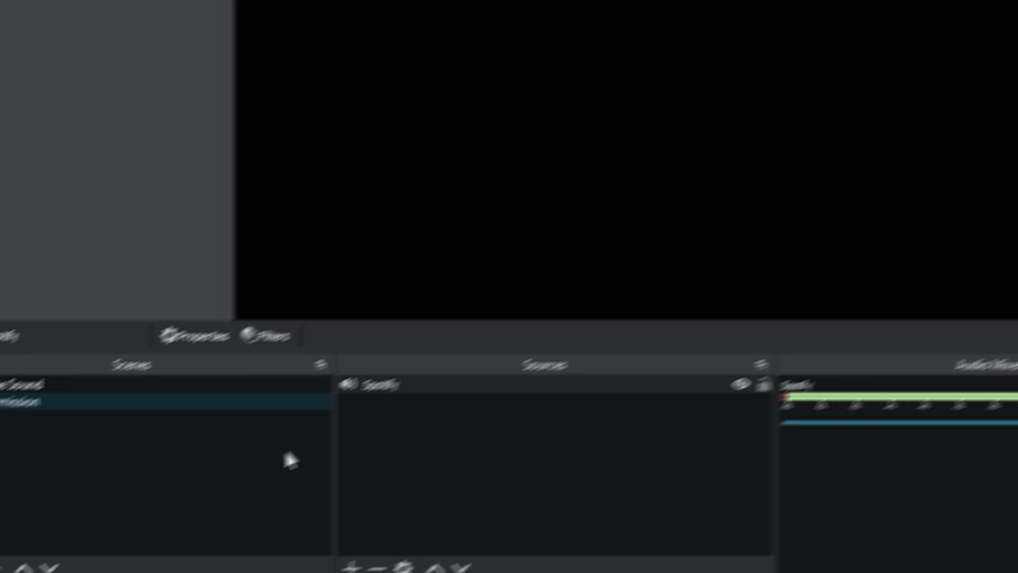
- Add the existing Valheim capture, then lower Spotify to -5.7 dB and Valheim to -5.5 dB
click(407, 548)
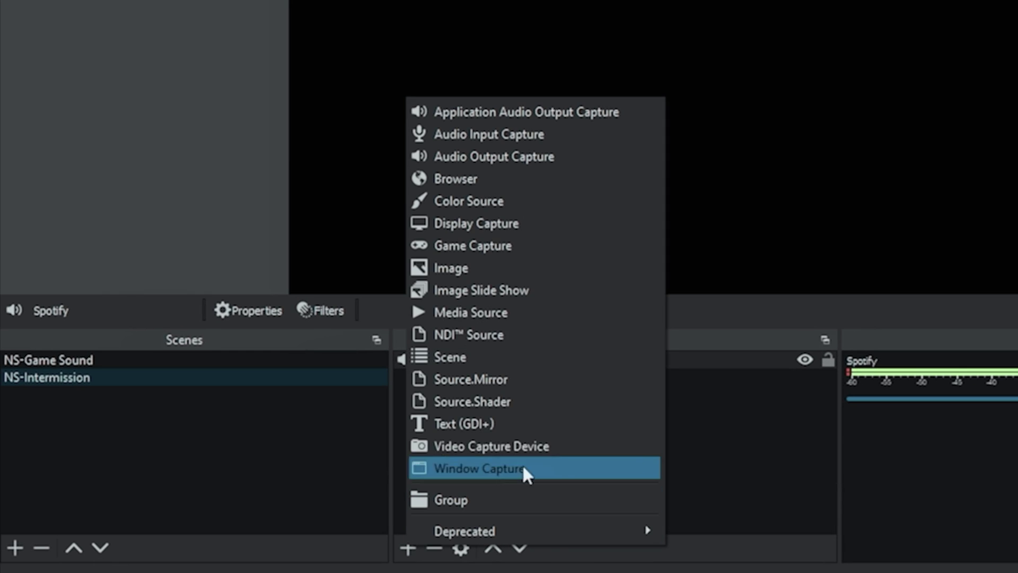
click(511, 112)
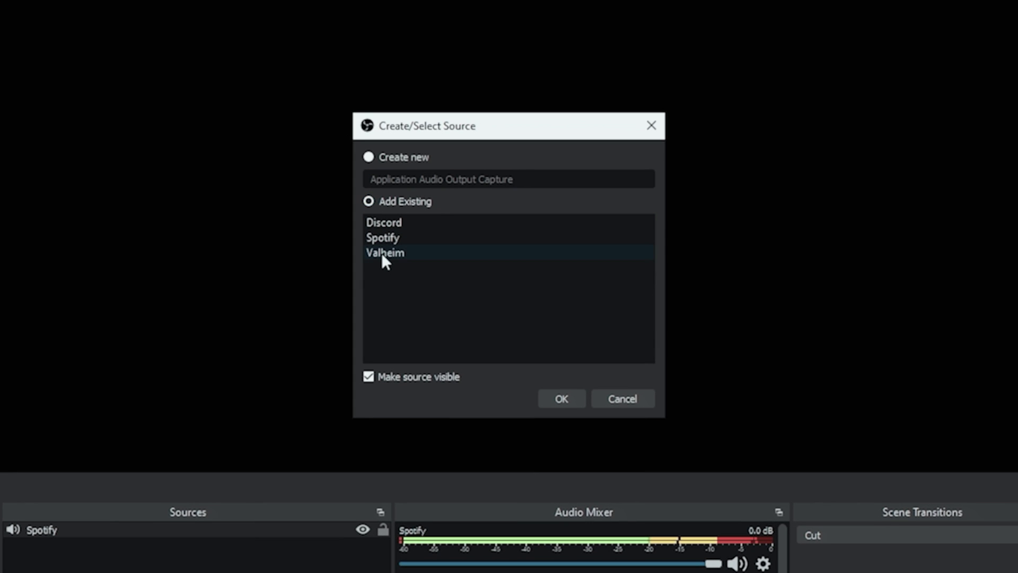
click(383, 250)
click(559, 396)
drag(753, 522, 704, 530)
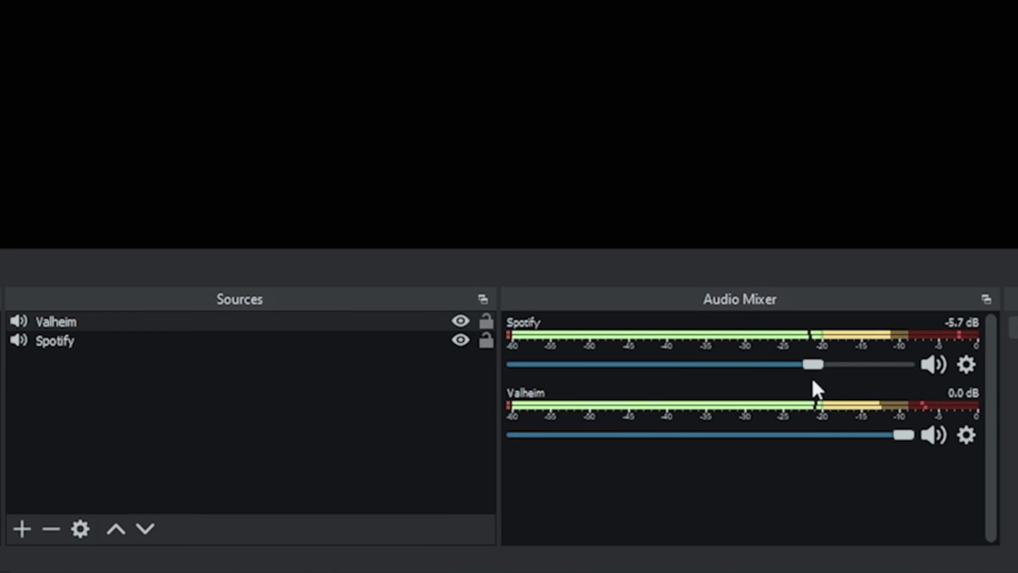
drag(899, 435, 812, 439)
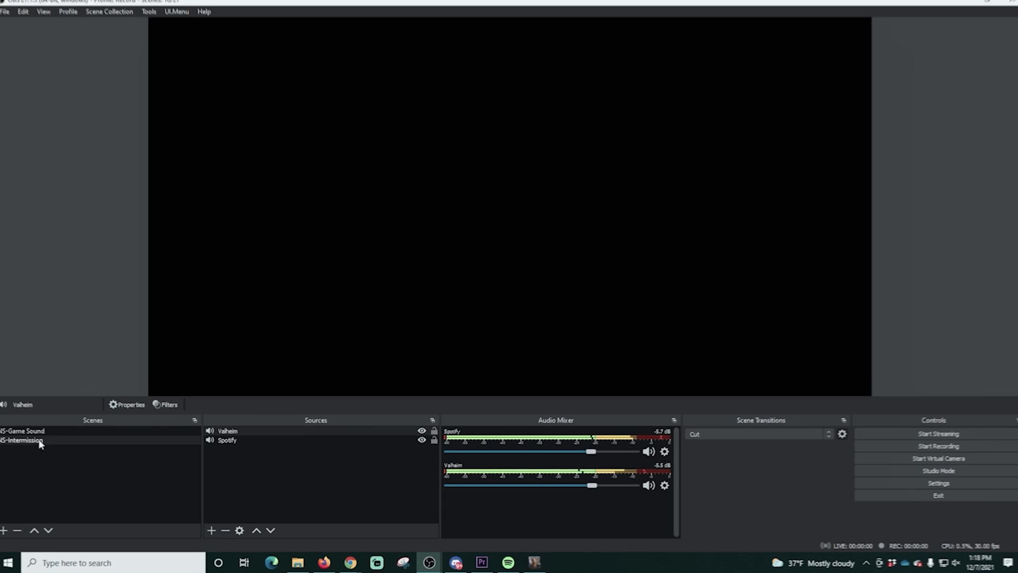
click(61, 432)
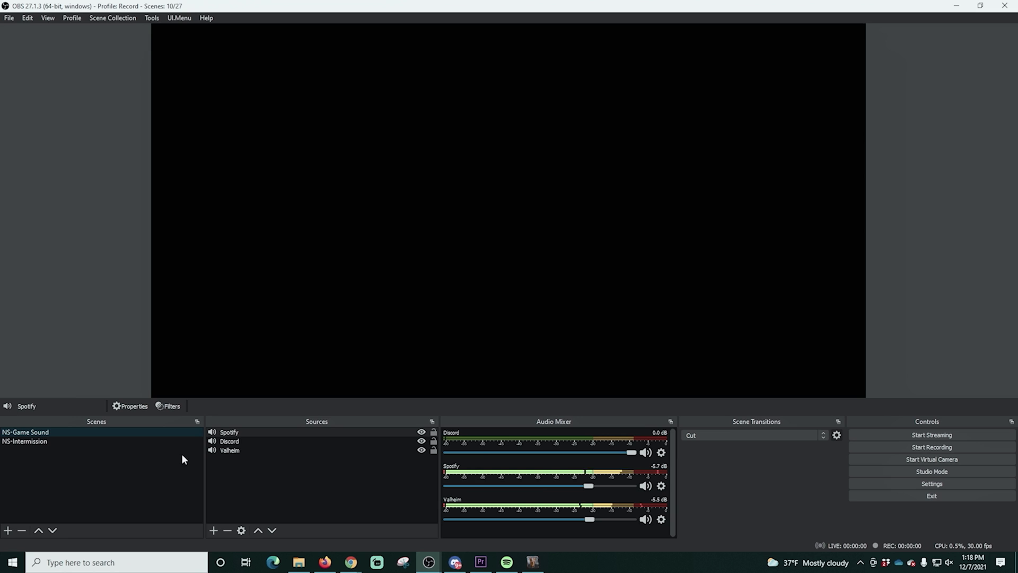
click(53, 442)
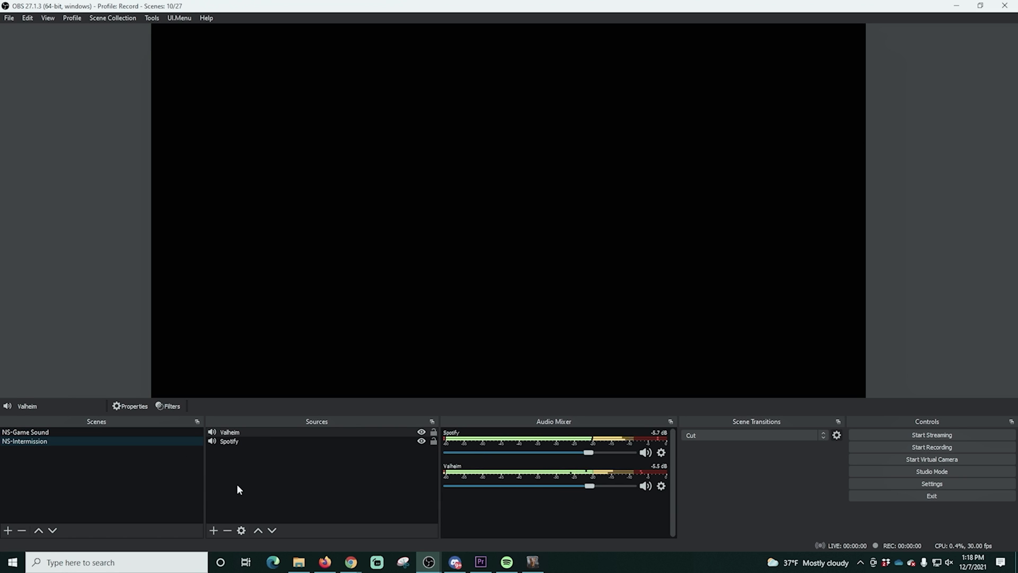
- Create the Game scene with a 'Valheim Game' window capture stretched to fill the canvas
click(8, 530)
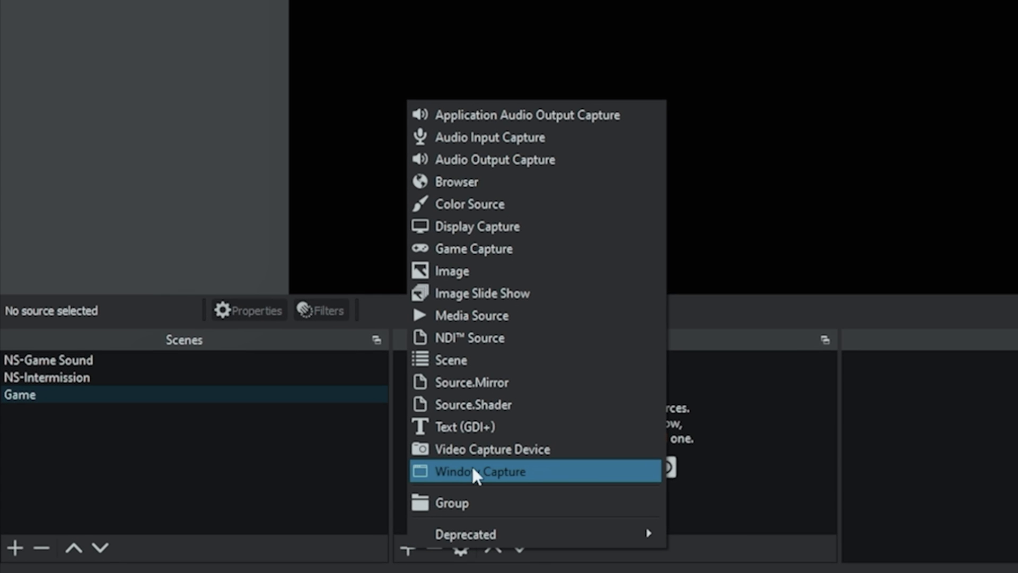
click(473, 467)
text(Val)
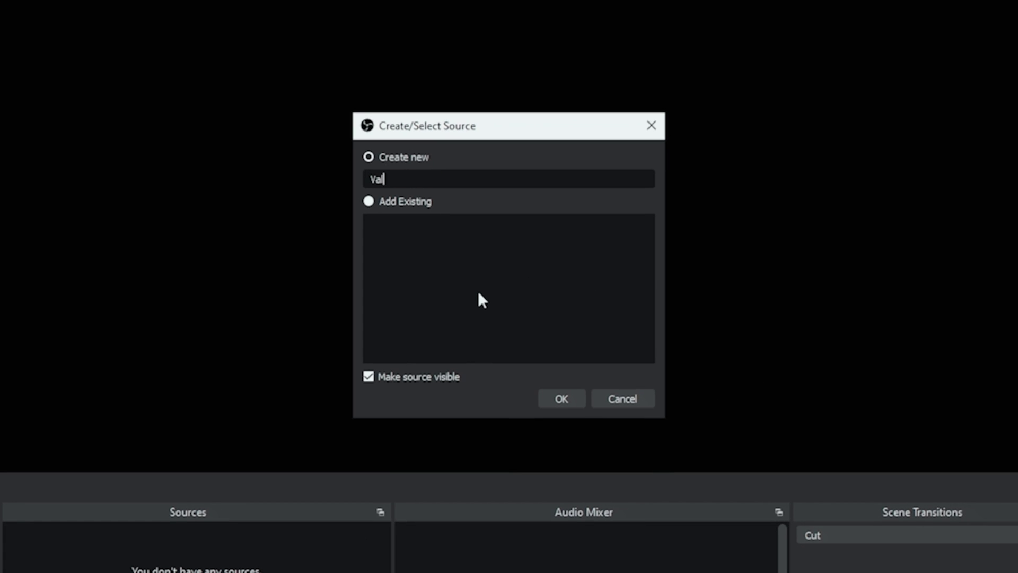
text(heim Game)
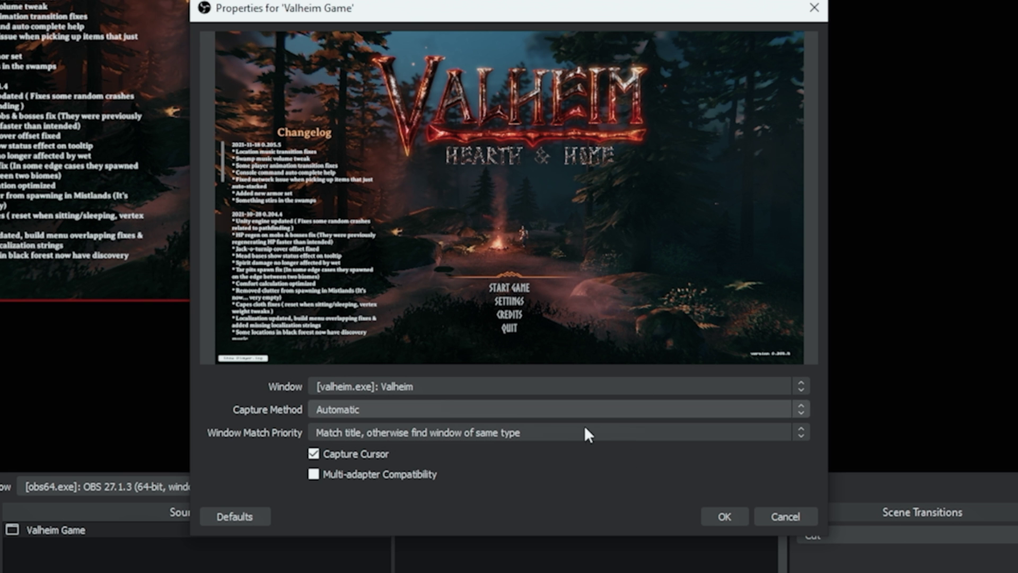
click(713, 514)
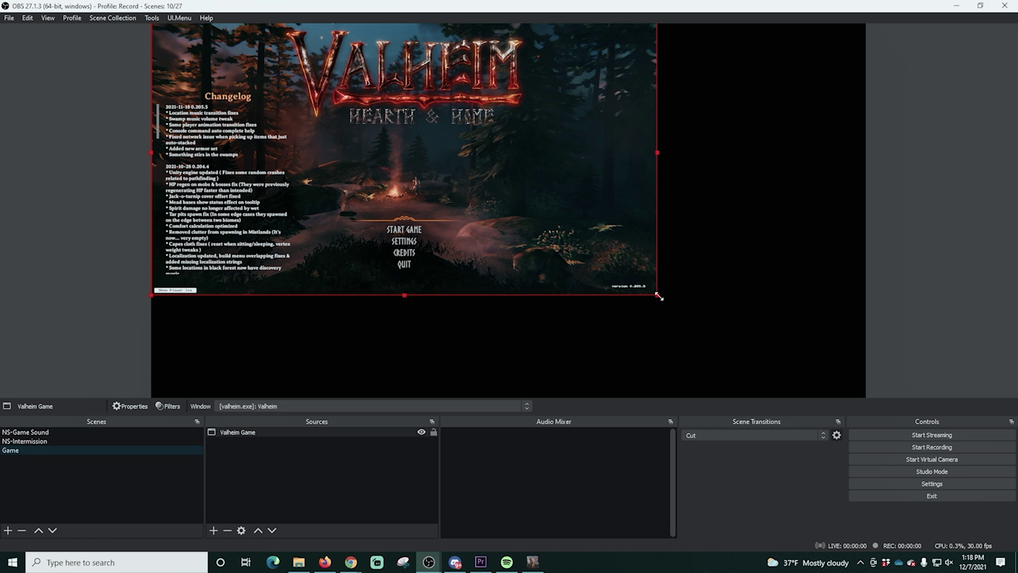
drag(776, 375, 864, 405)
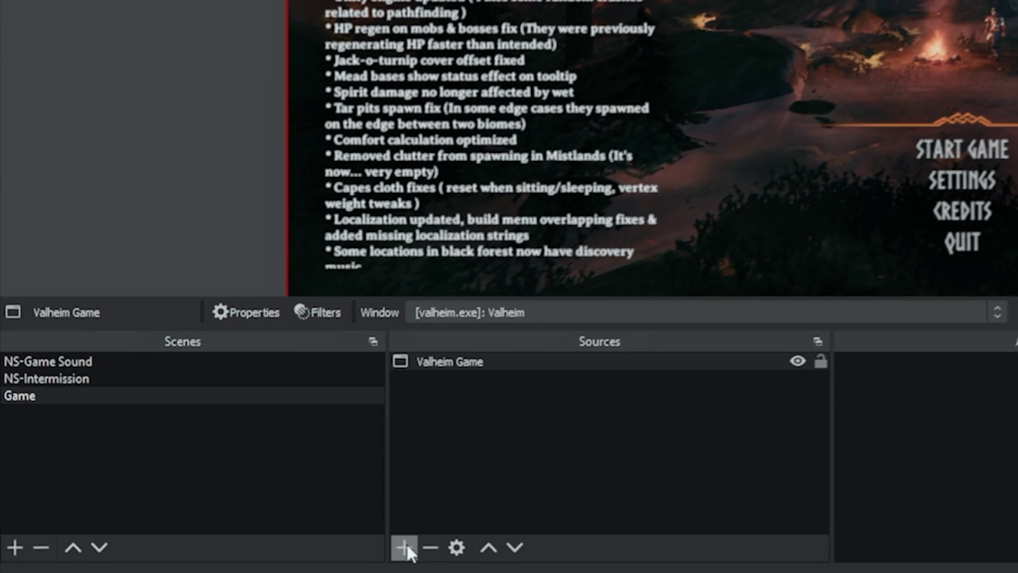
- Nest the NS-Game Sound scene inside the Game scene
click(213, 530)
click(477, 357)
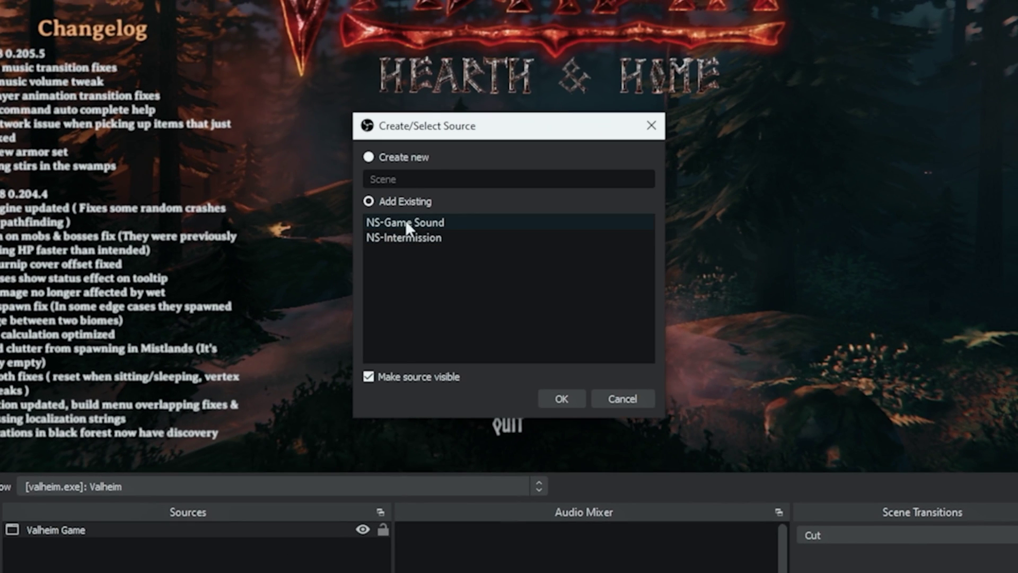
click(854, 7)
click(560, 399)
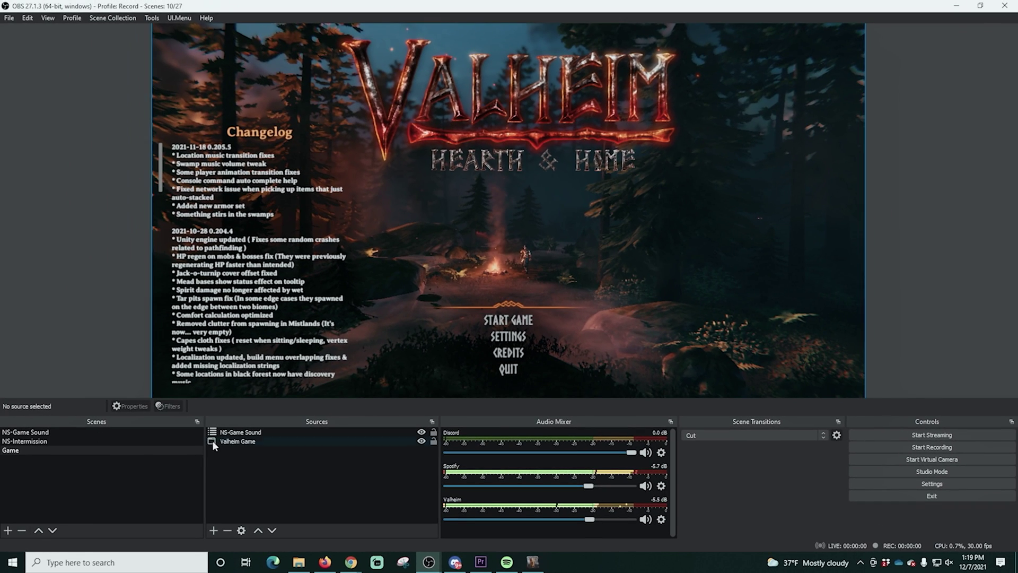
- Create the Intermission scene and add the existing Valheim Game capture
click(8, 530)
text(In)
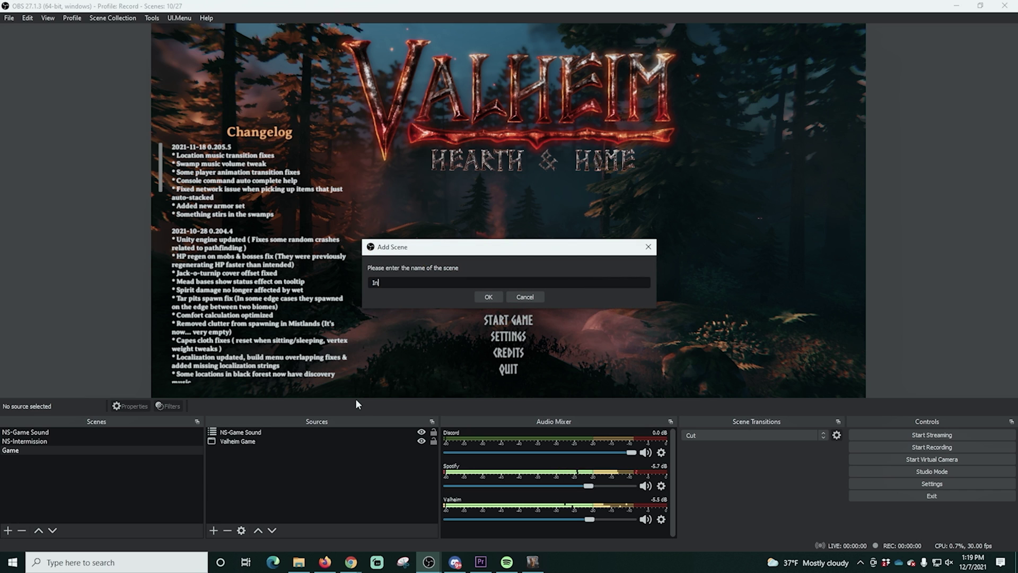
text(termission)
click(489, 298)
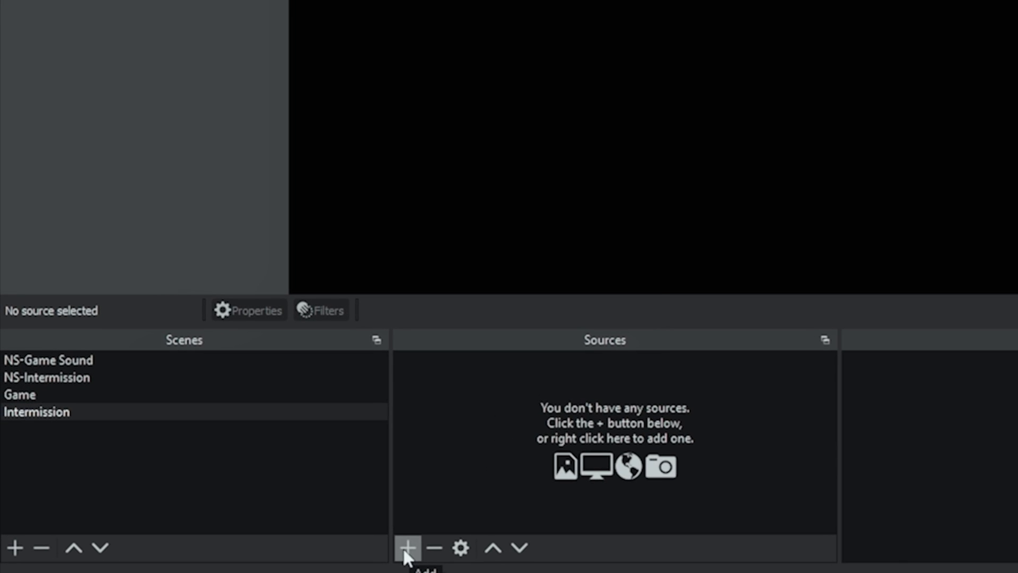
click(214, 533)
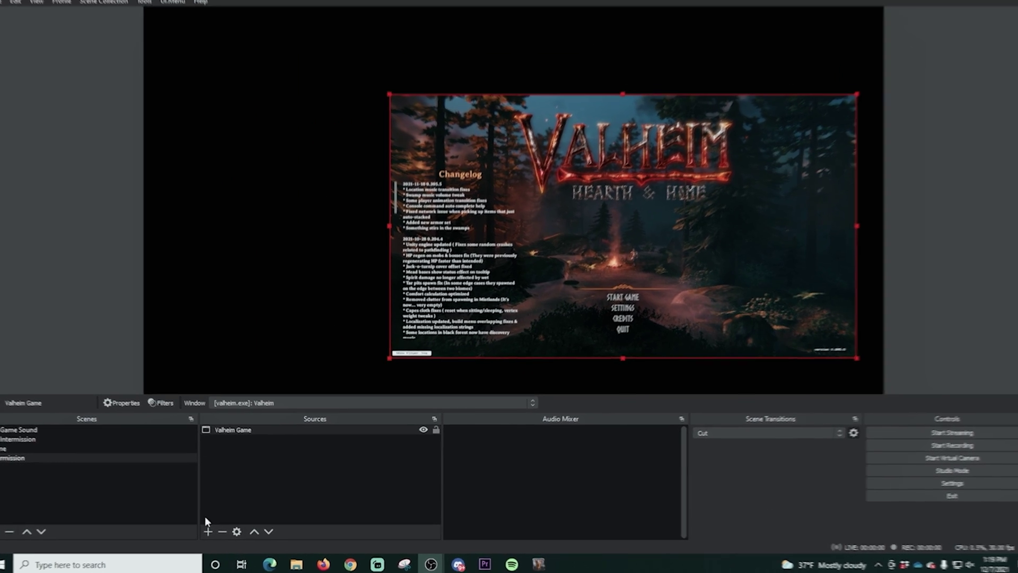
- Nest NS-Intermission below Valheim Game in the source order, then start a new scene
click(207, 530)
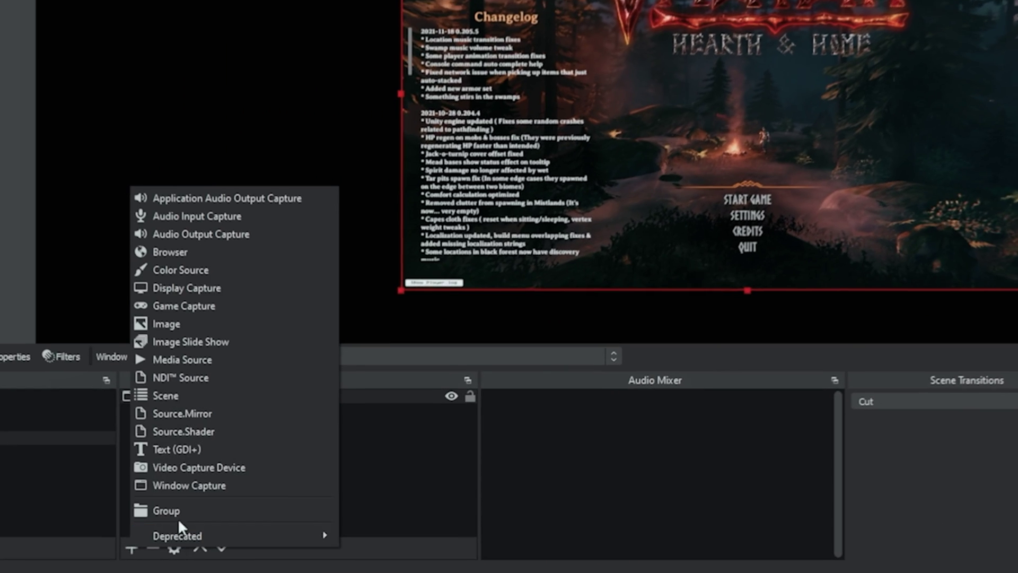
click(253, 426)
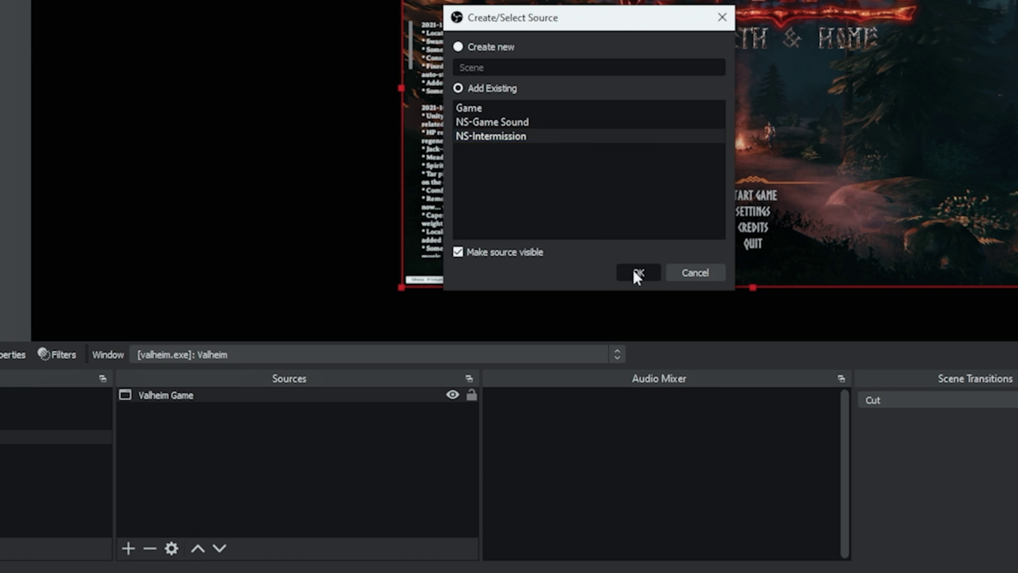
click(636, 271)
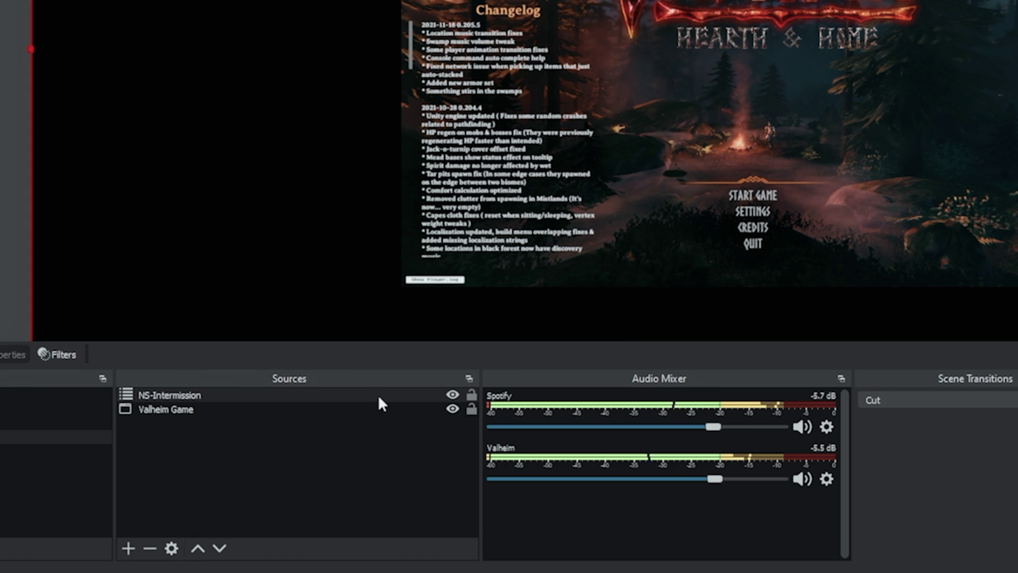
drag(257, 392, 262, 441)
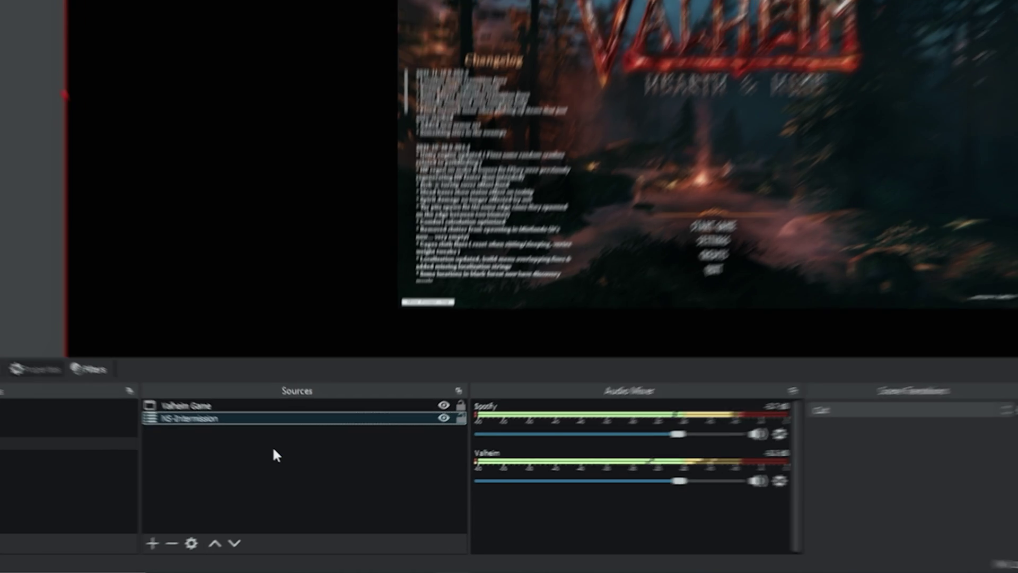
click(8, 530)
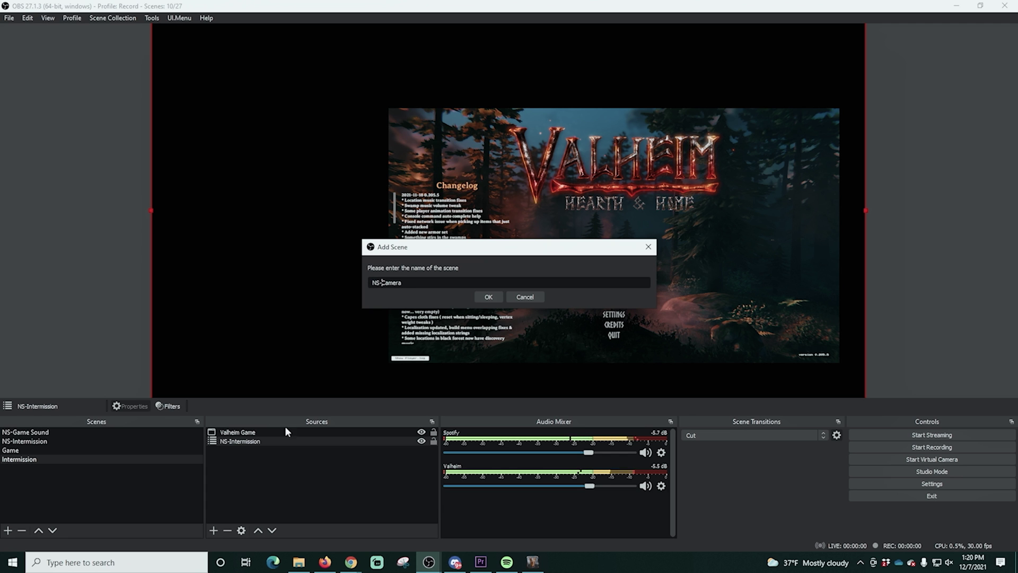
- Create the NS-Camera scene with a Video Capture Device source named Cam
click(496, 296)
click(213, 531)
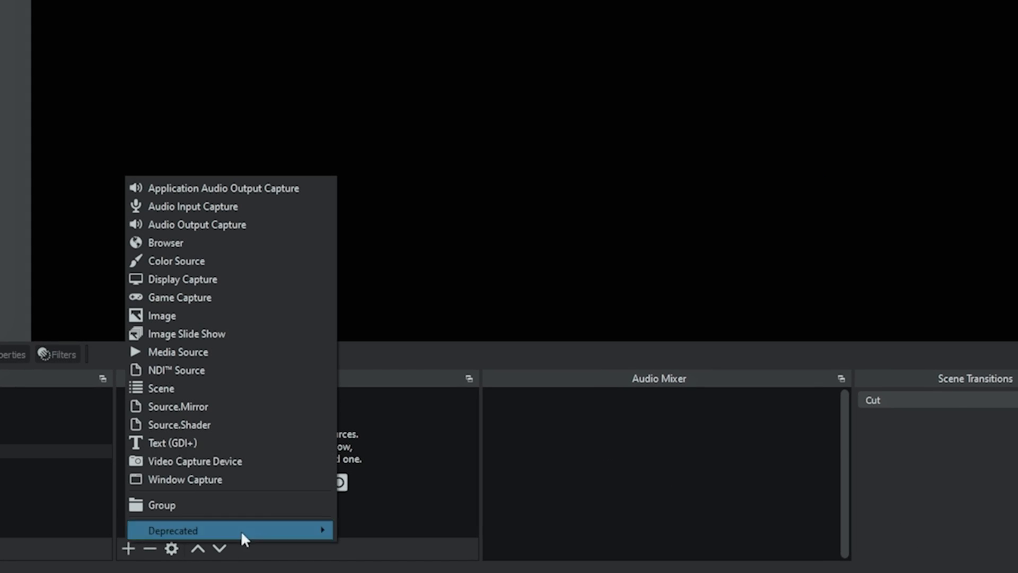
click(217, 461)
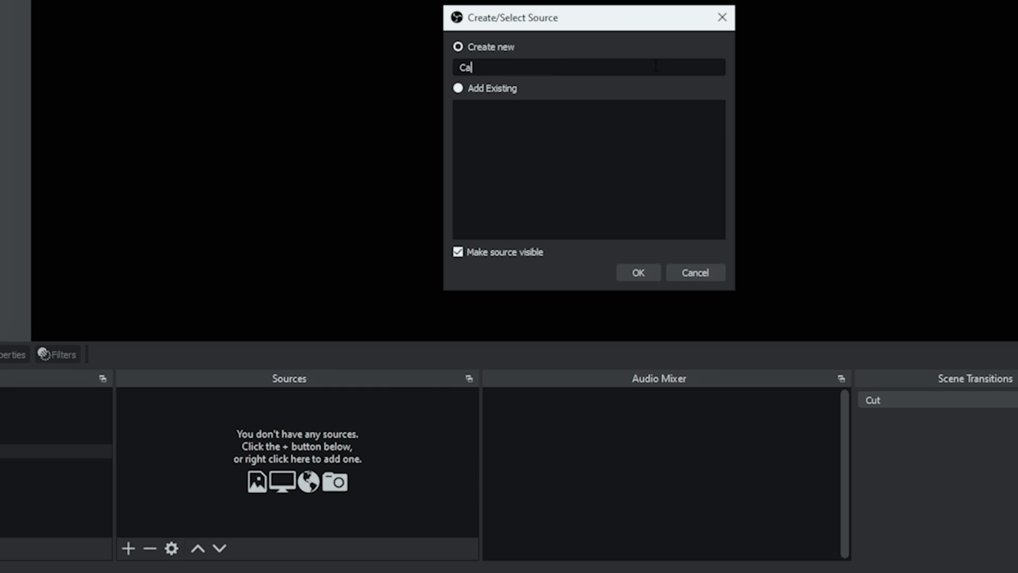
text(Cam)
click(639, 272)
- Set Cam to Snap Camera video with the Cam Link audio interface as a separate audio device
click(502, 128)
click(502, 152)
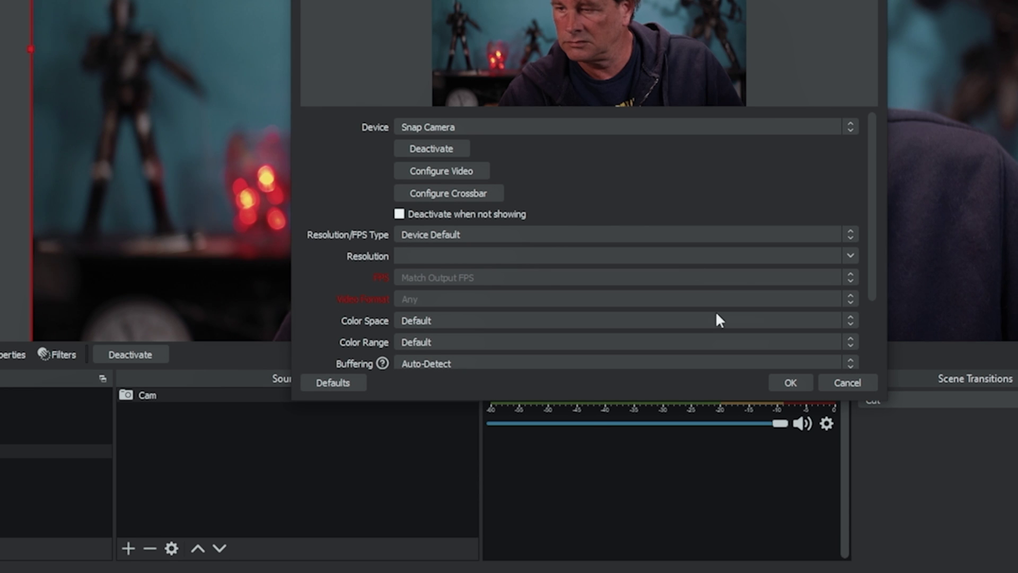
scroll(863, 272, down, 5)
click(400, 355)
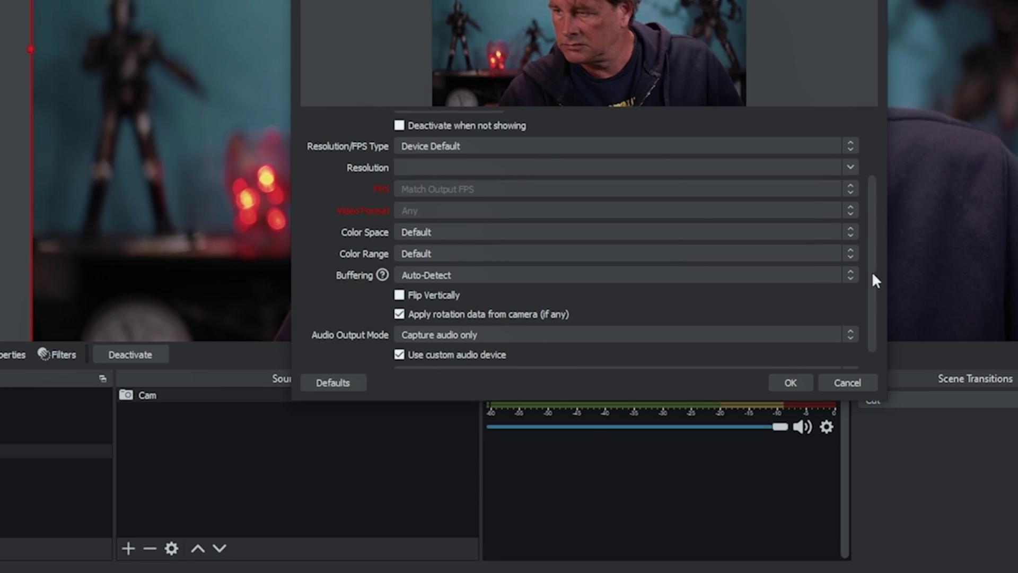
scroll(871, 272, down, 1)
click(578, 352)
click(548, 399)
click(762, 383)
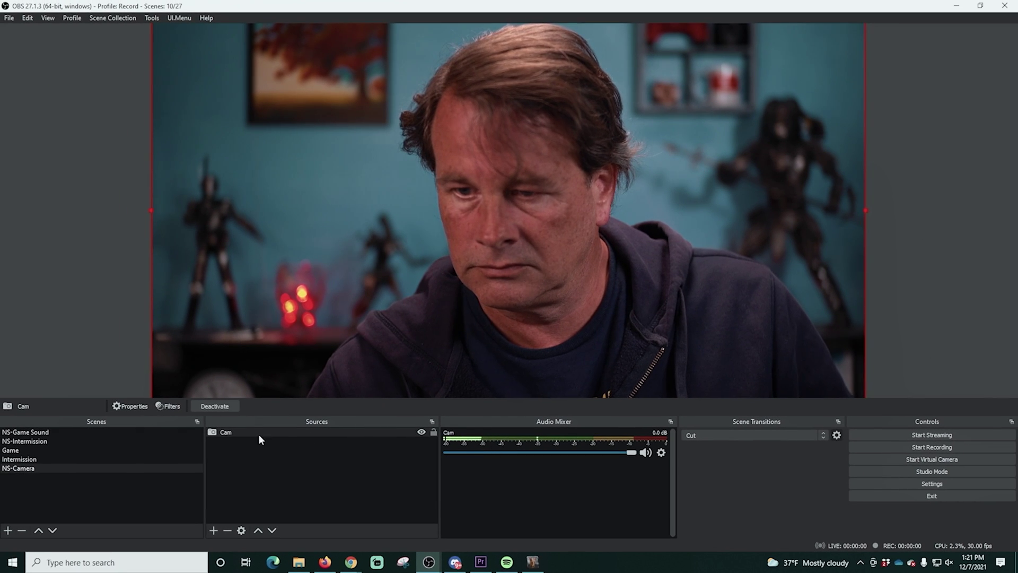
- Drag the NS-Camera scene up above NS-Game Sound to the top of the scene list
click(259, 440)
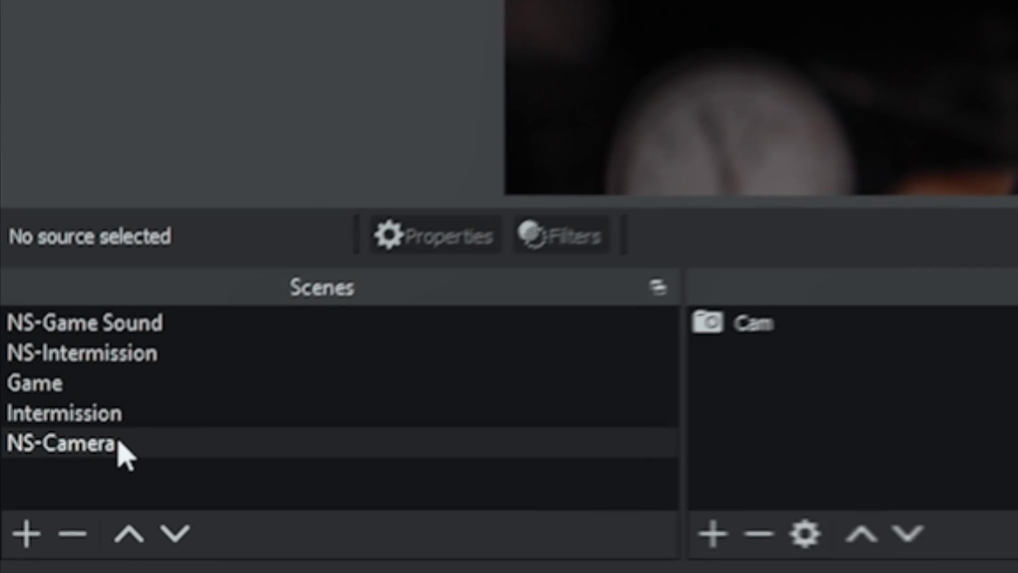
drag(39, 500, 40, 458)
drag(132, 300, 132, 301)
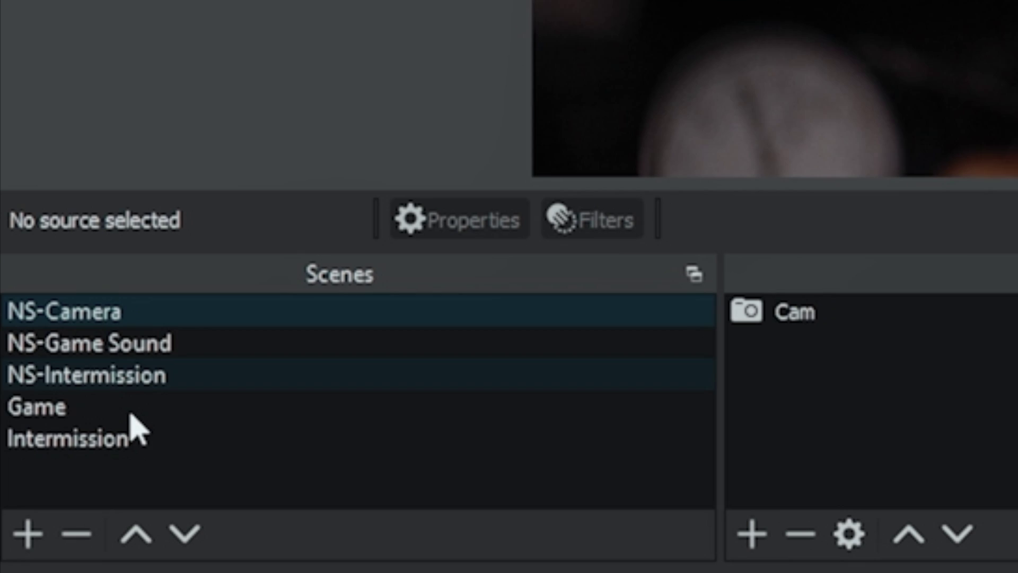
- Nest an existing scene as a source in the Game scene
click(62, 409)
click(411, 549)
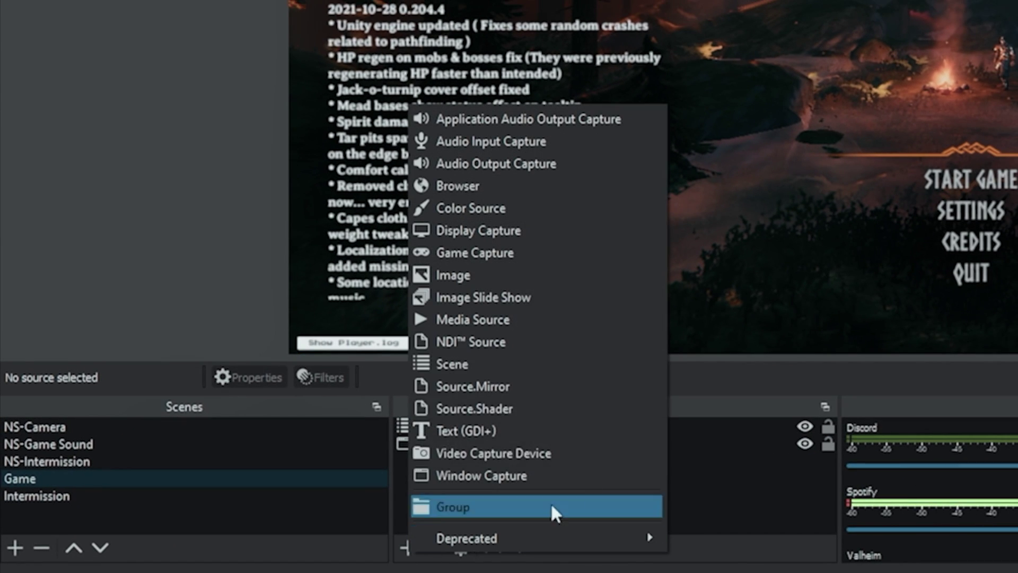
click(490, 359)
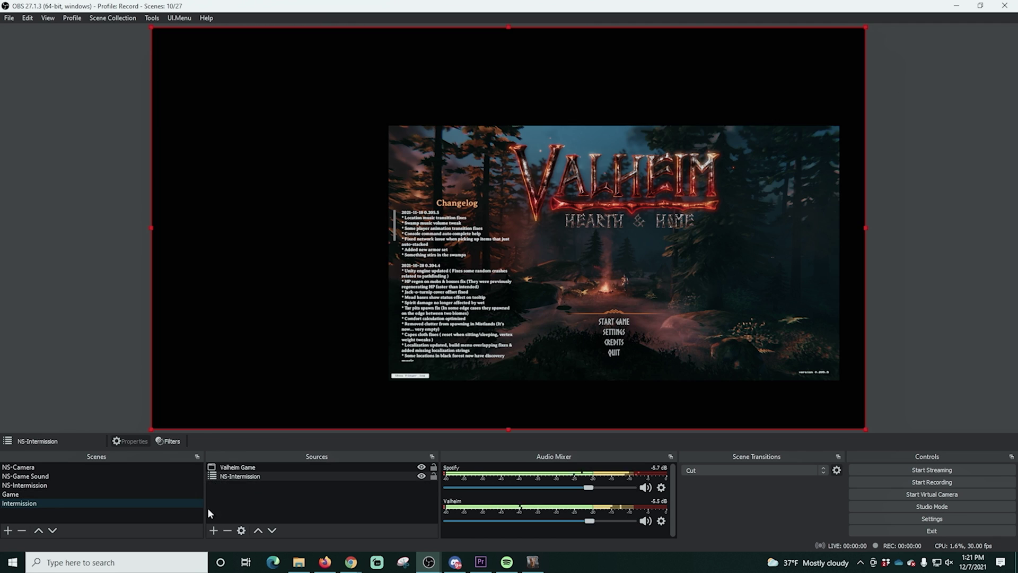
- Add NS-Camera to Intermission as a small top-left camera inset
click(213, 531)
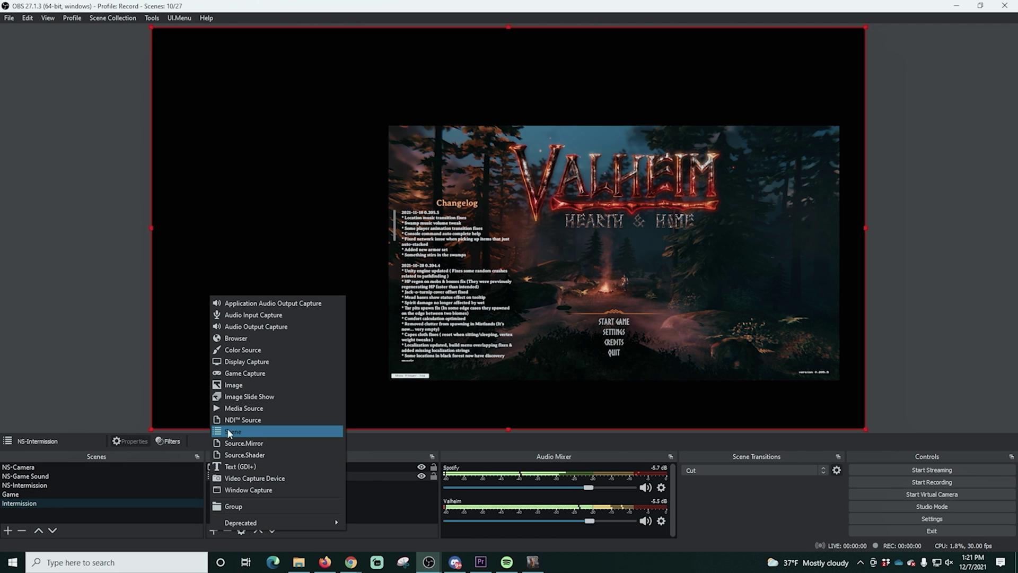
click(228, 430)
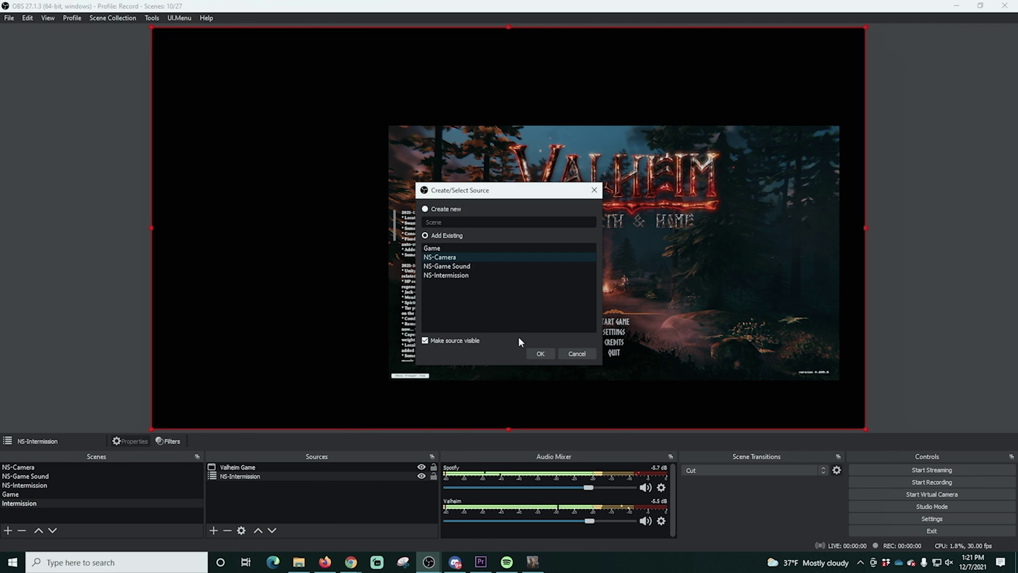
click(540, 353)
drag(867, 27, 375, 297)
drag(316, 361, 328, 100)
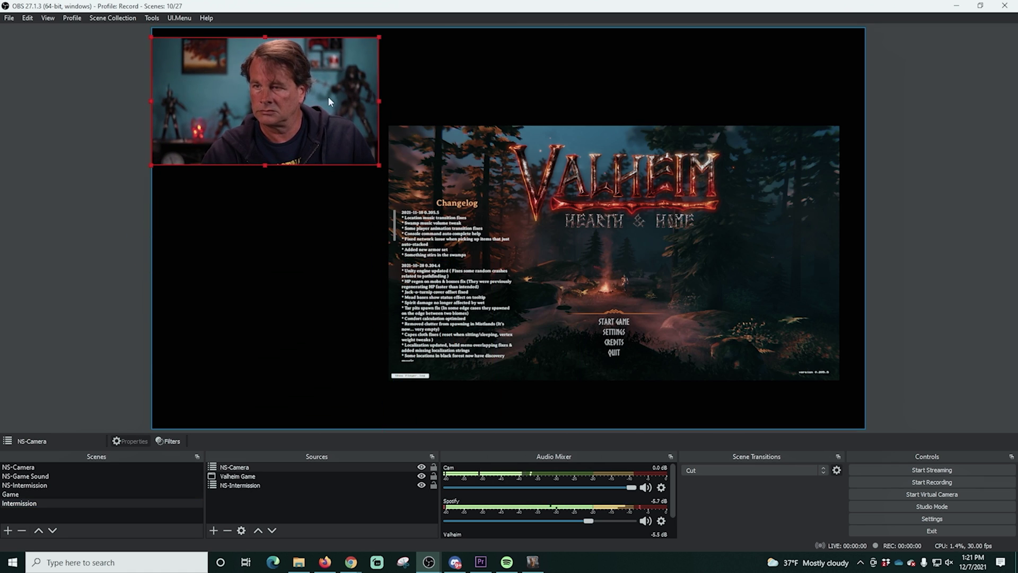
key(Right)
key(Right)
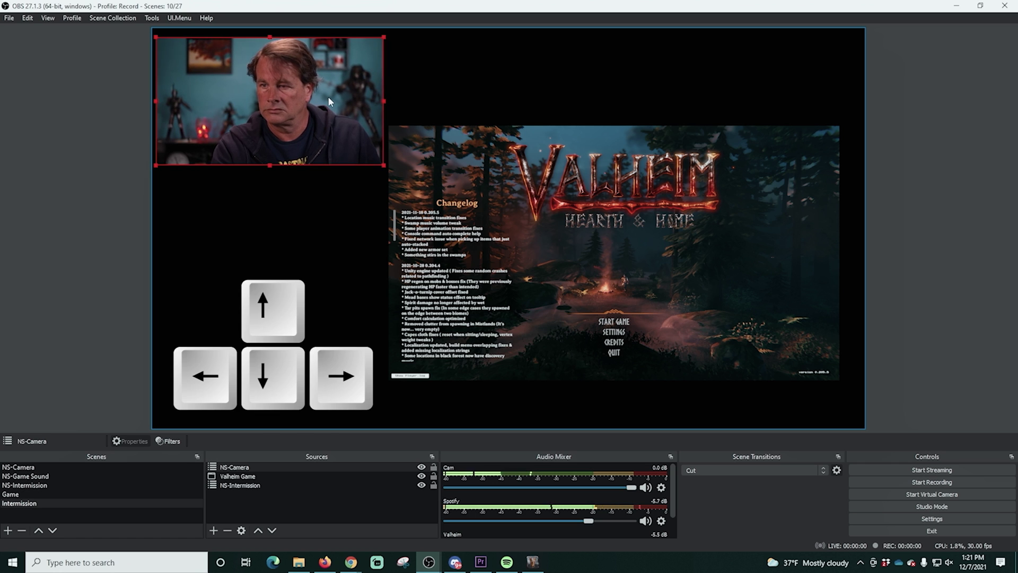
- Shift the Valheim Game capture down and right, then start a new scene
click(549, 234)
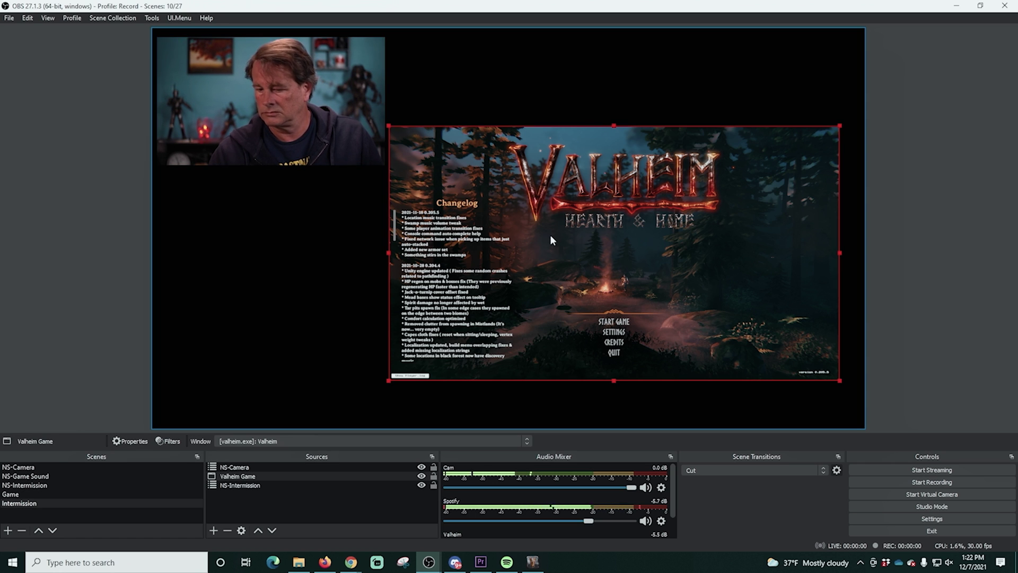
key(Right)
key(Right)
key(Right)
key(Right)
key(Right)
key(Right)
key(Right)
key(Right)
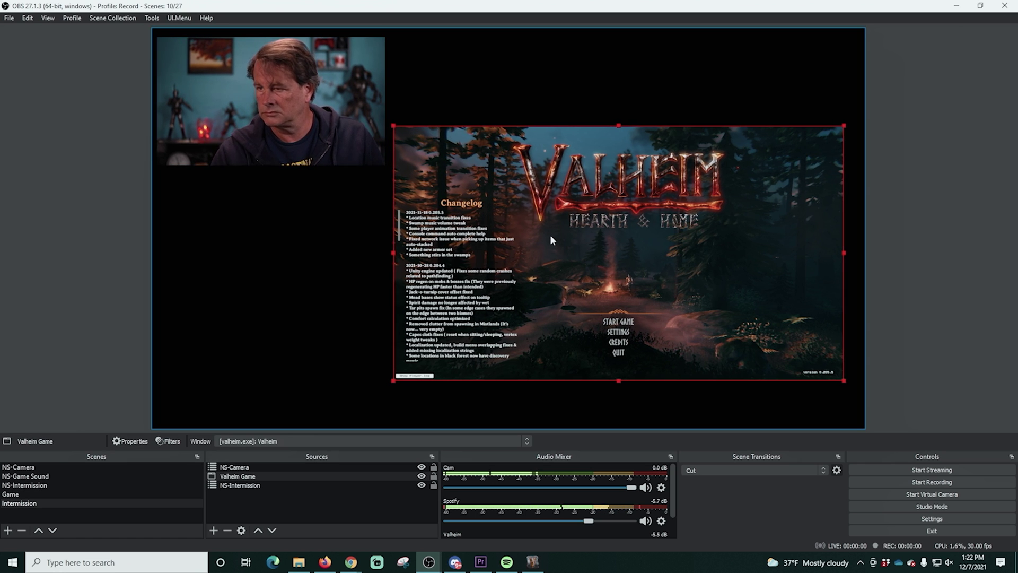
drag(587, 282, 593, 302)
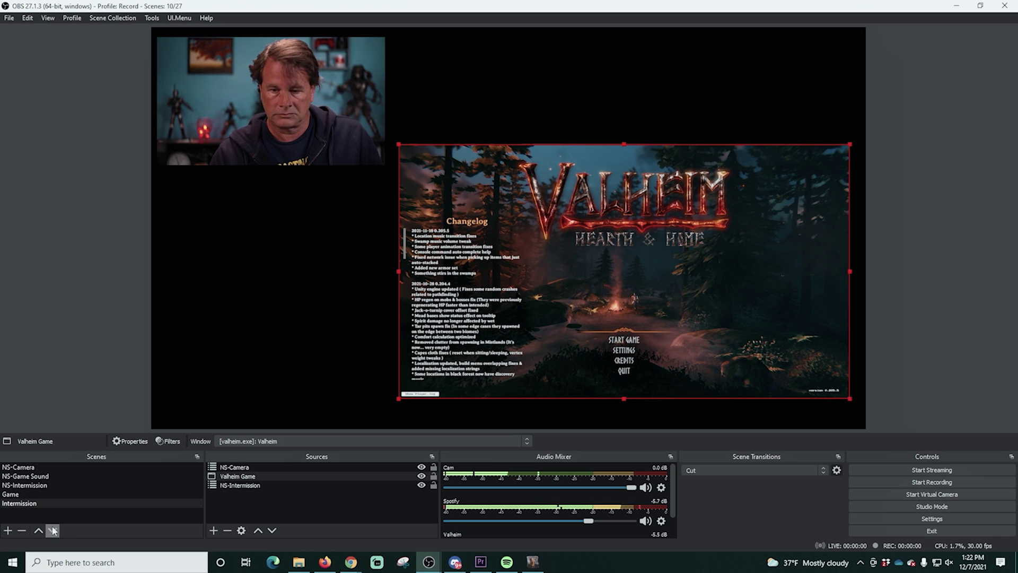
click(8, 530)
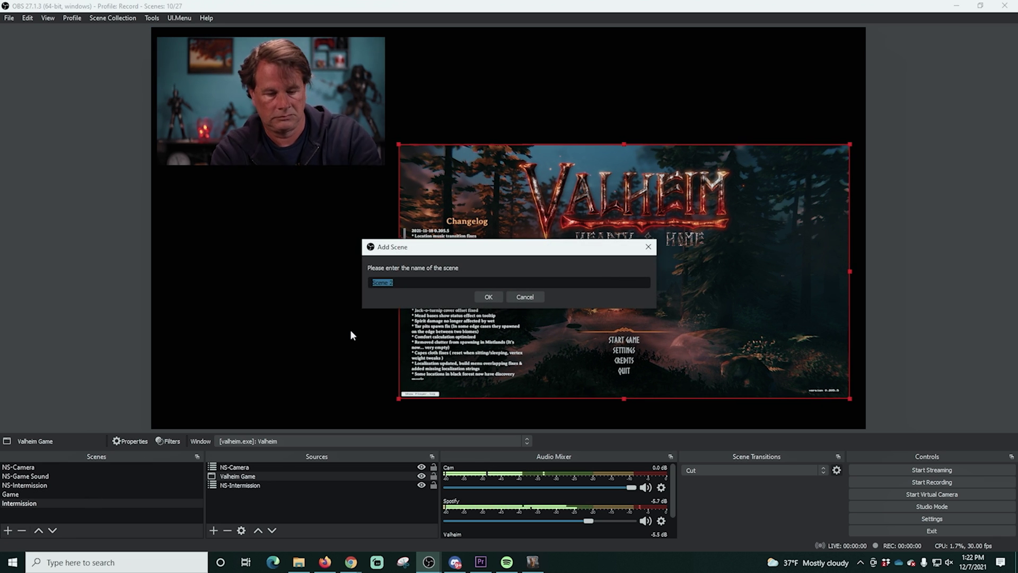
- Name the new scene NS-Alerts and add a Browser source called Alerts
text(NS-Alerta)
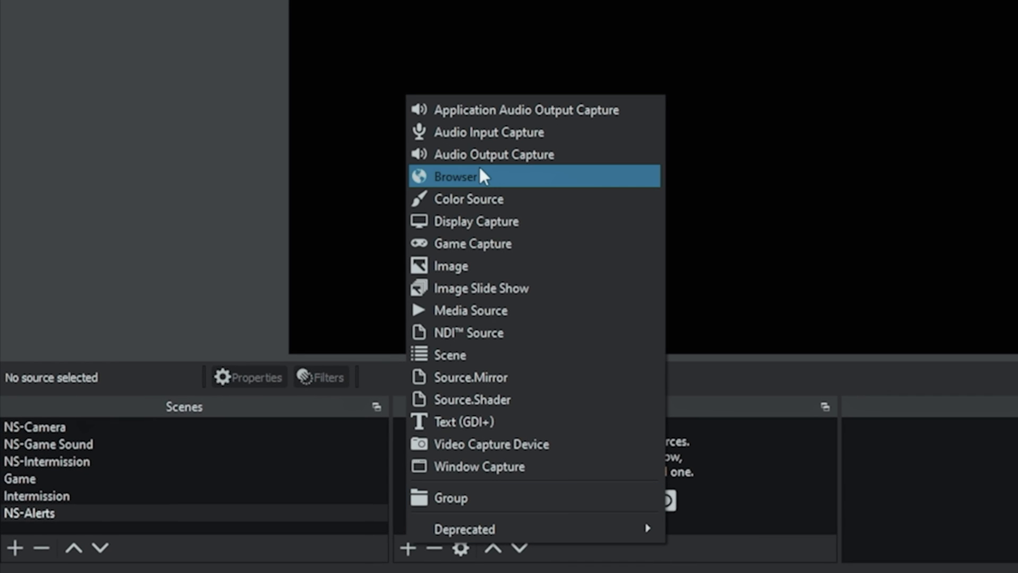
click(480, 168)
text(Ale)
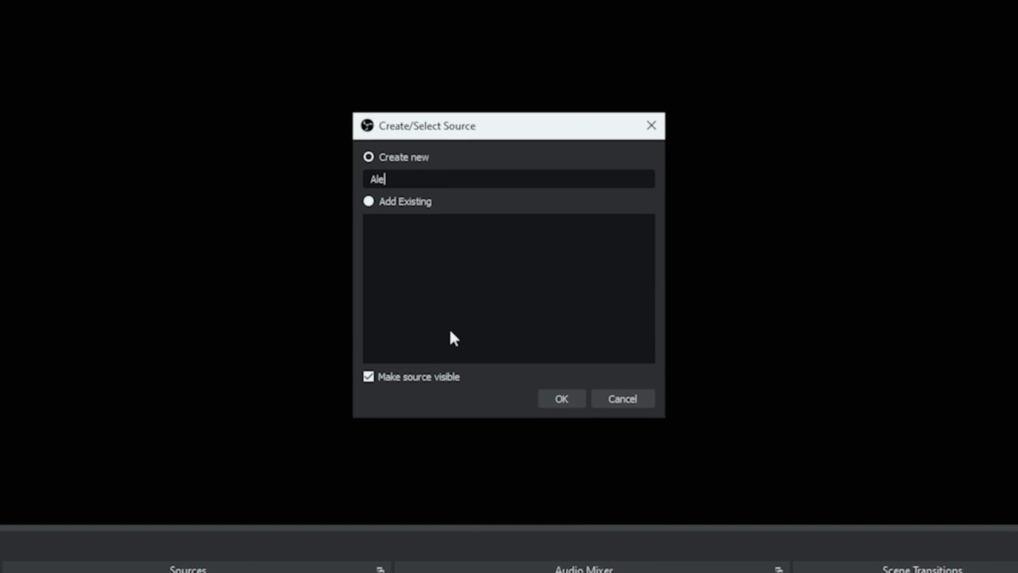
text(rts)
click(555, 397)
- Paste the StreamElements overlay URL, set size 1920×1080, and enable Control audio via OBS
drag(462, 349, 380, 340)
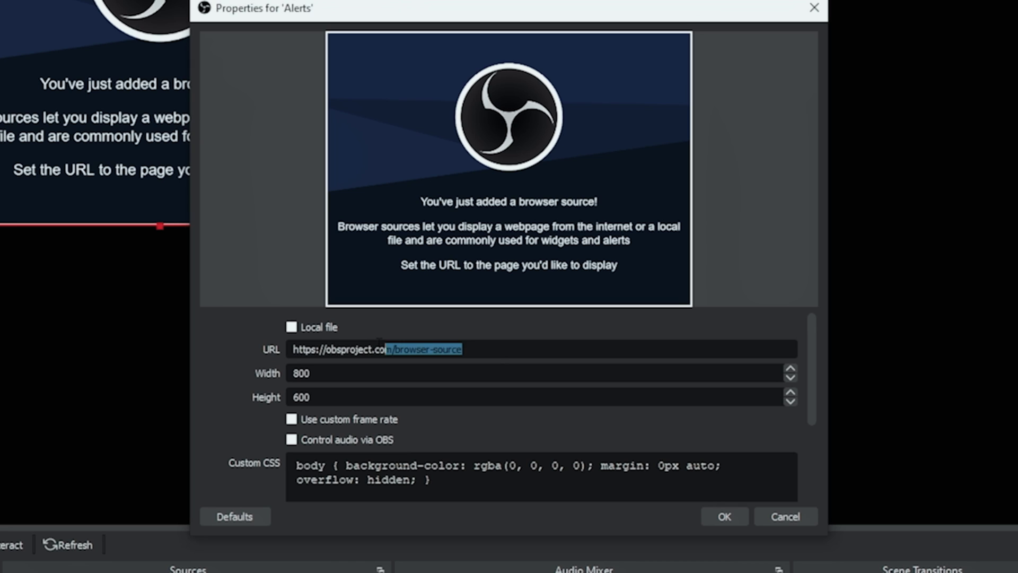
key(Tab)
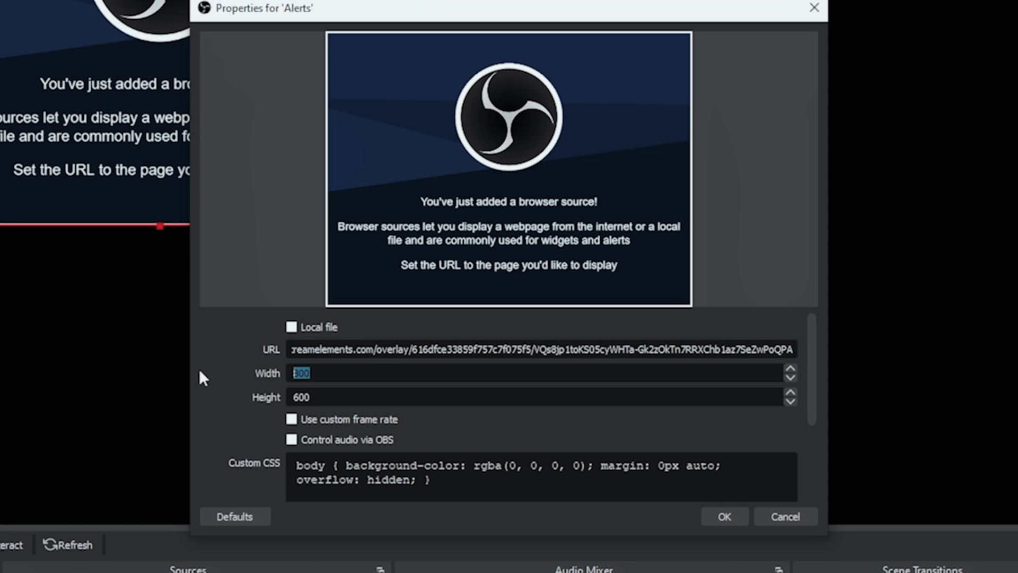
key(Tab)
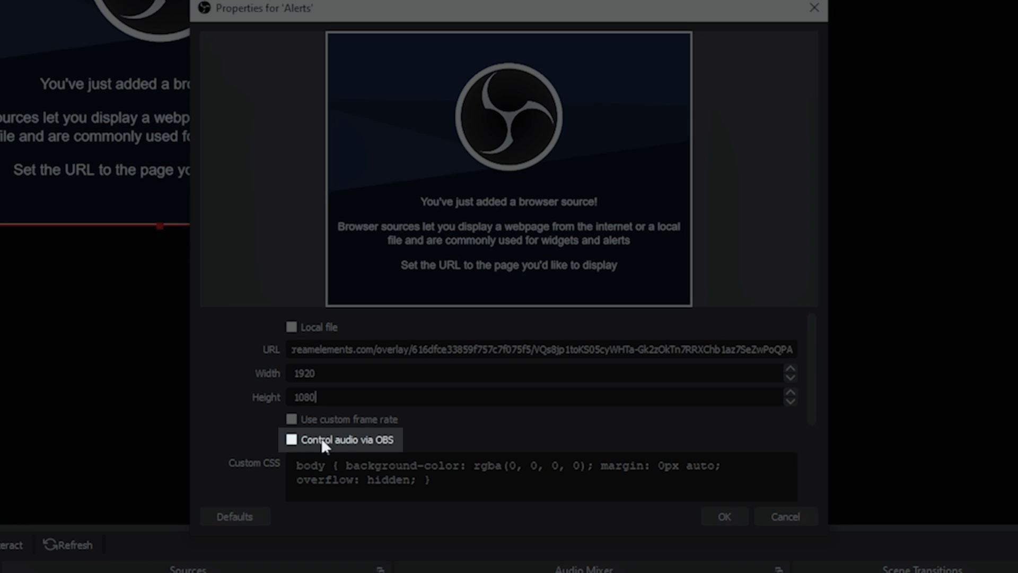
click(292, 440)
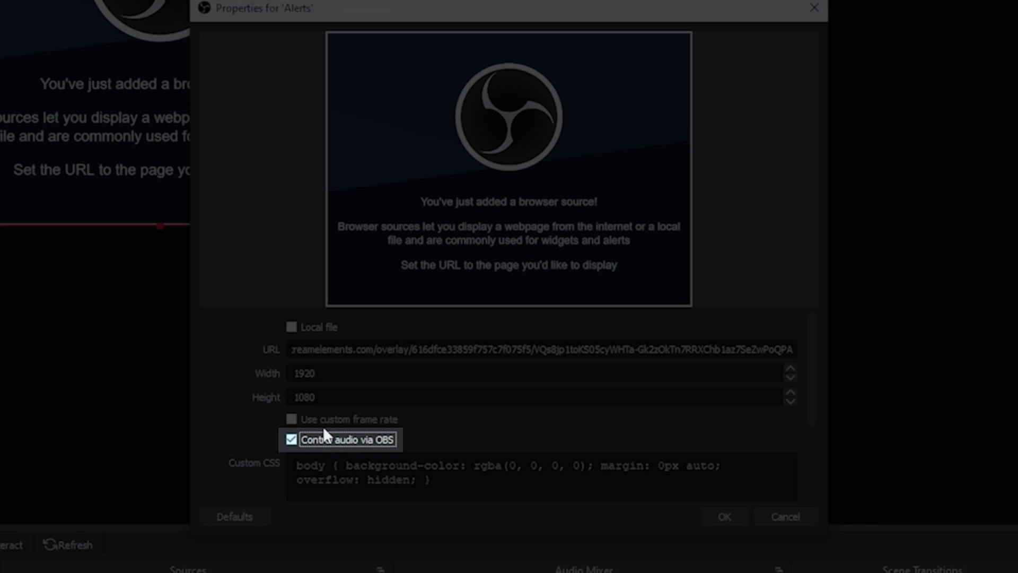
scroll(304, 385, down, 1)
scroll(338, 386, down, 2)
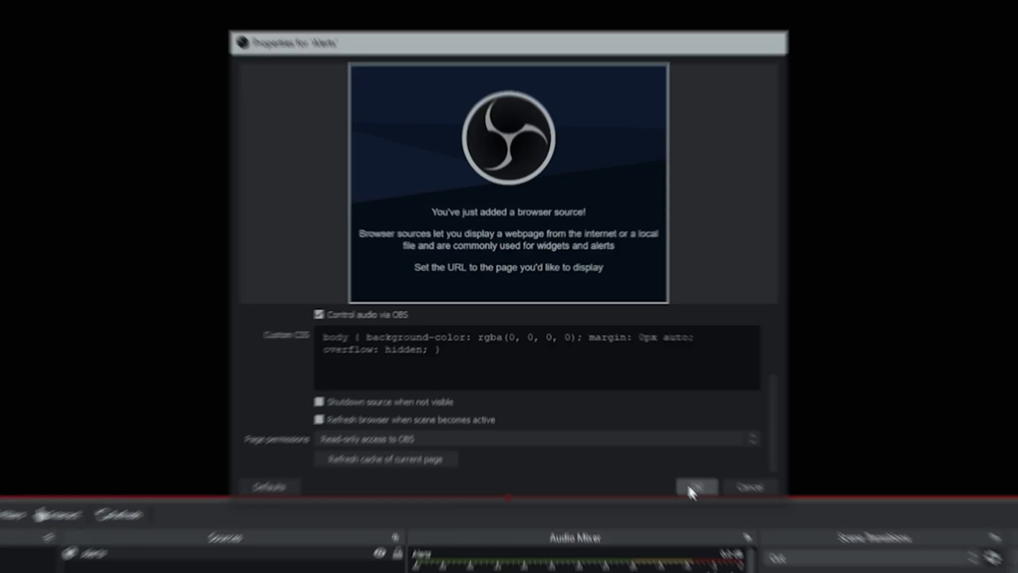
click(717, 515)
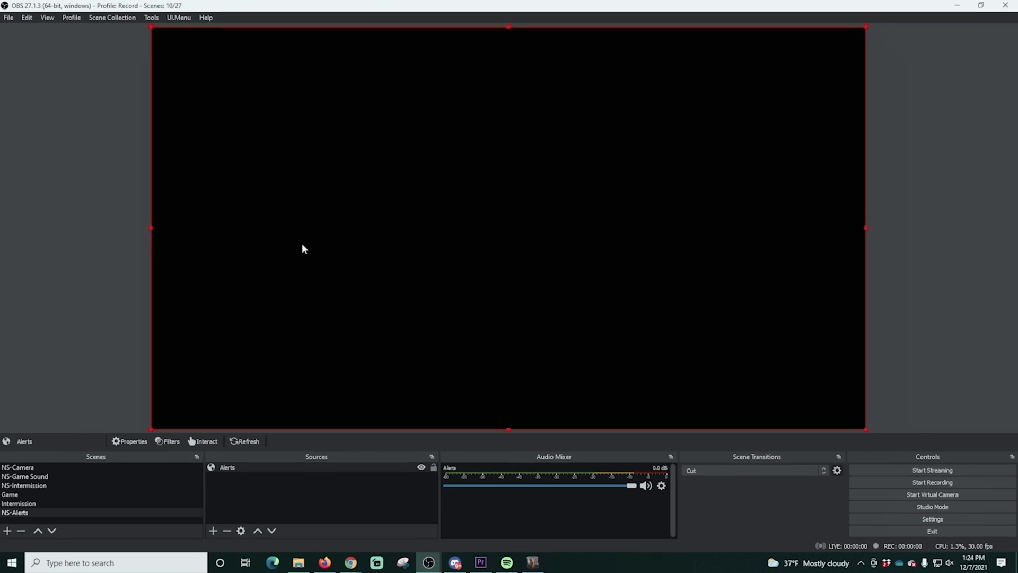
- Move NS-Alerts to the top of Scenes and add it to Game as an existing scene source
drag(44, 512, 42, 467)
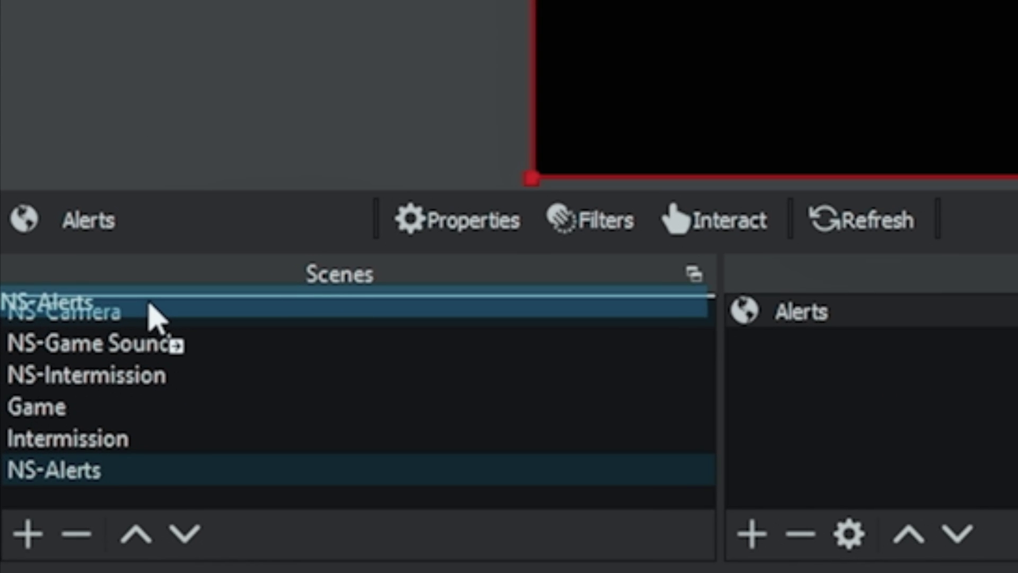
drag(152, 319, 151, 317)
click(61, 452)
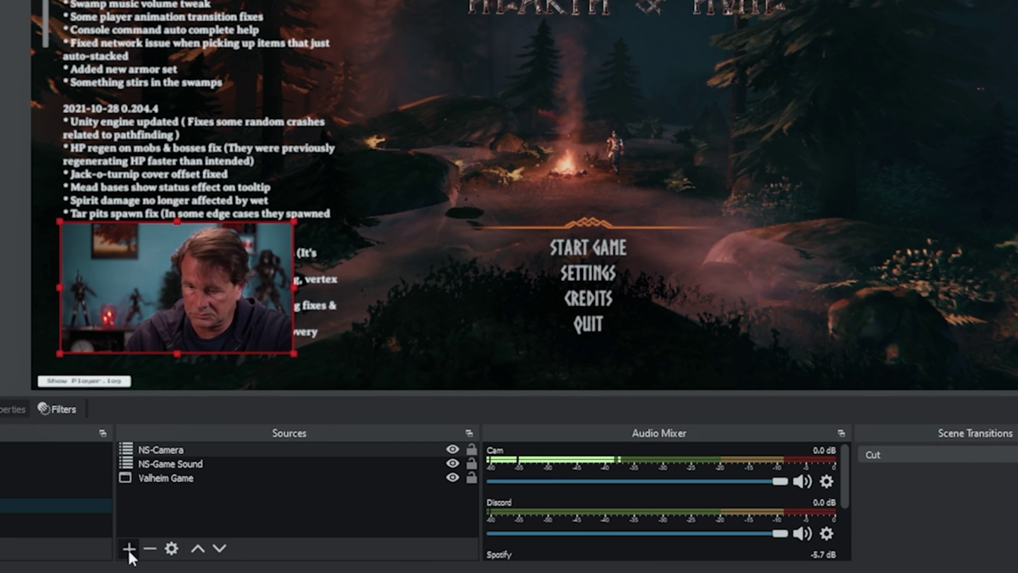
click(752, 533)
click(191, 402)
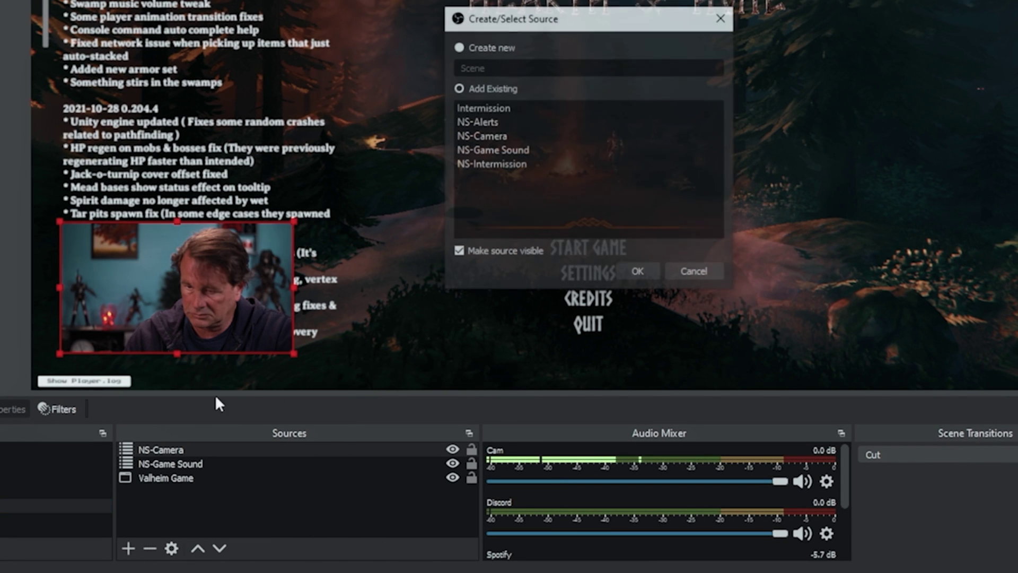
click(490, 123)
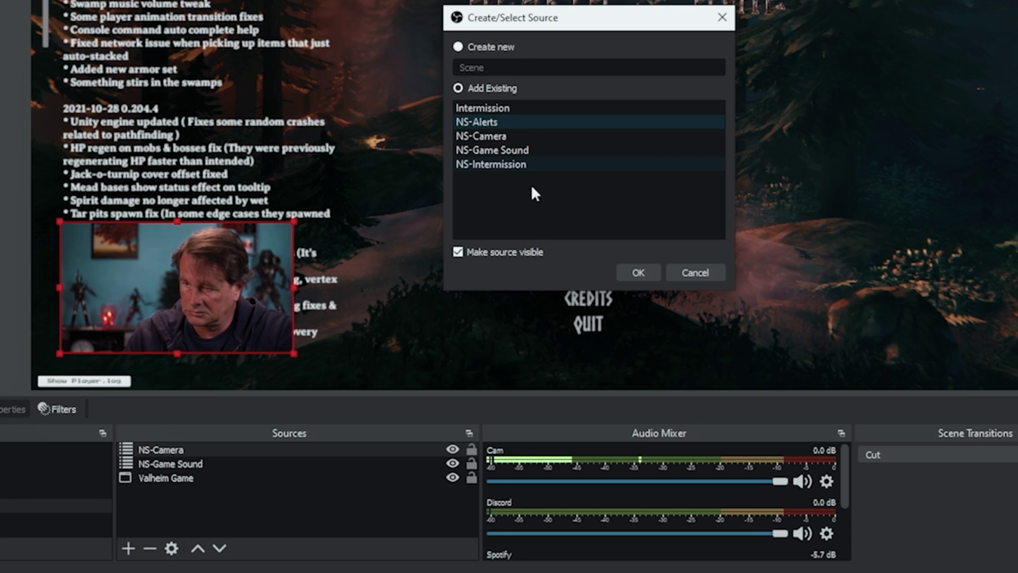
click(638, 273)
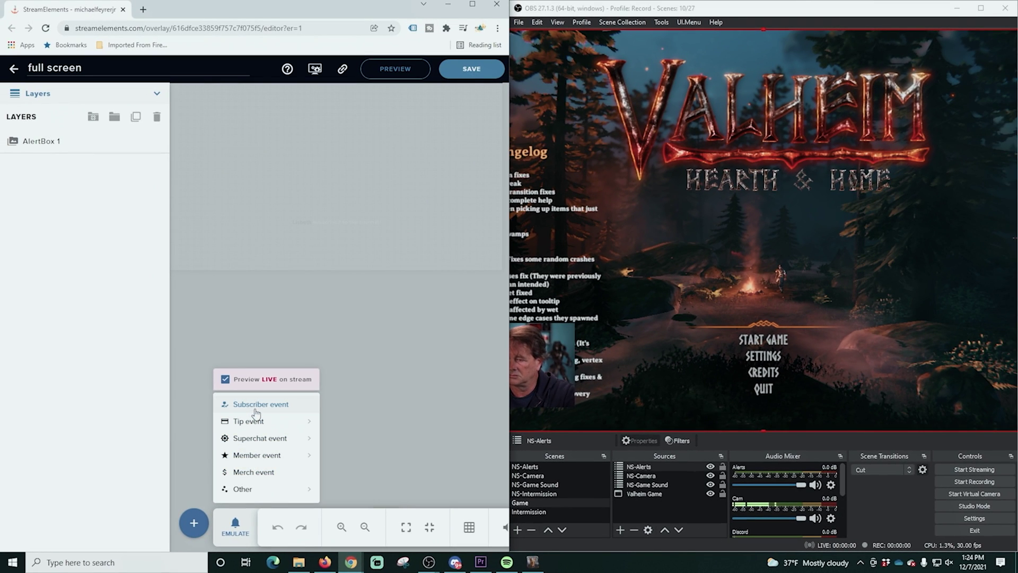
- Emulate subscriber alerts in StreamElements and check they show in the OBS Game preview
click(256, 406)
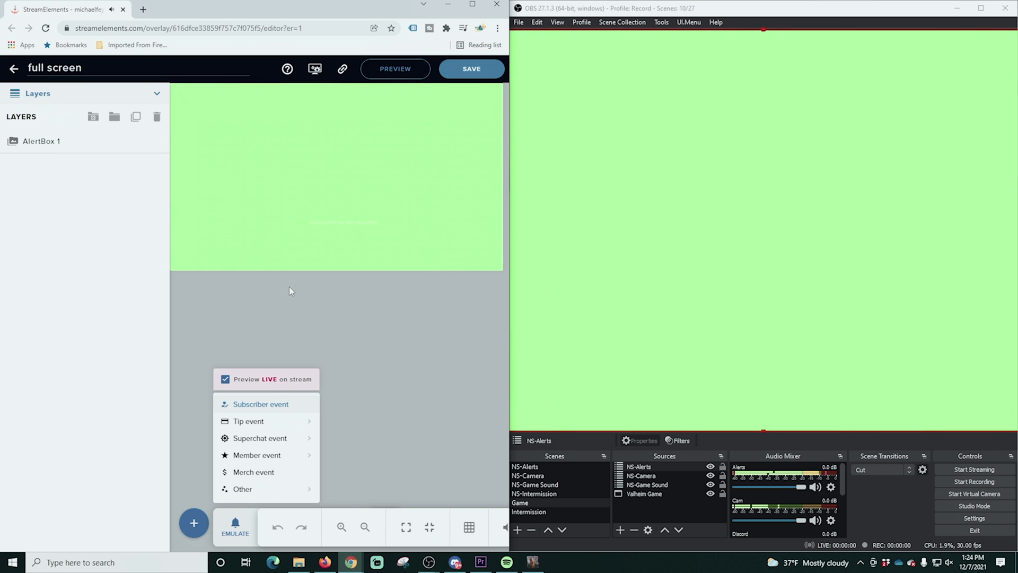
click(683, 378)
scroll(683, 378, down, 3)
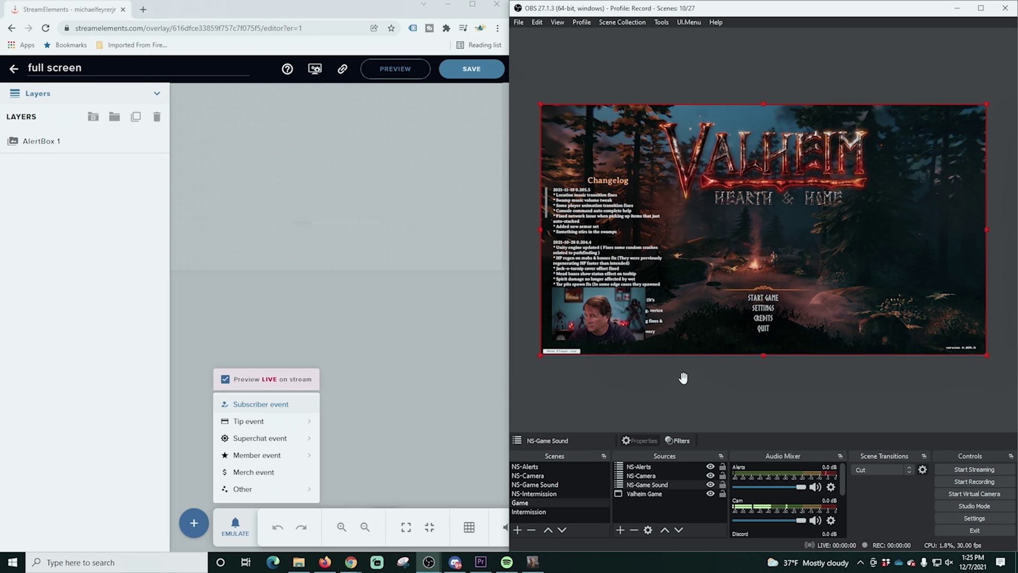
click(269, 406)
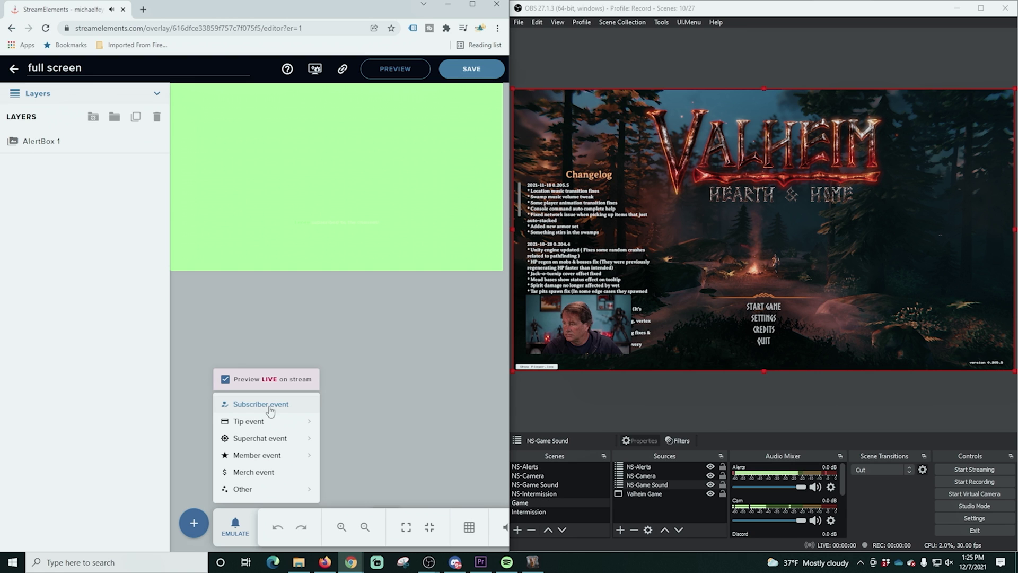
- Switch OBS to the Intermission scene and fire a test tip alert
mouse_move(267, 421)
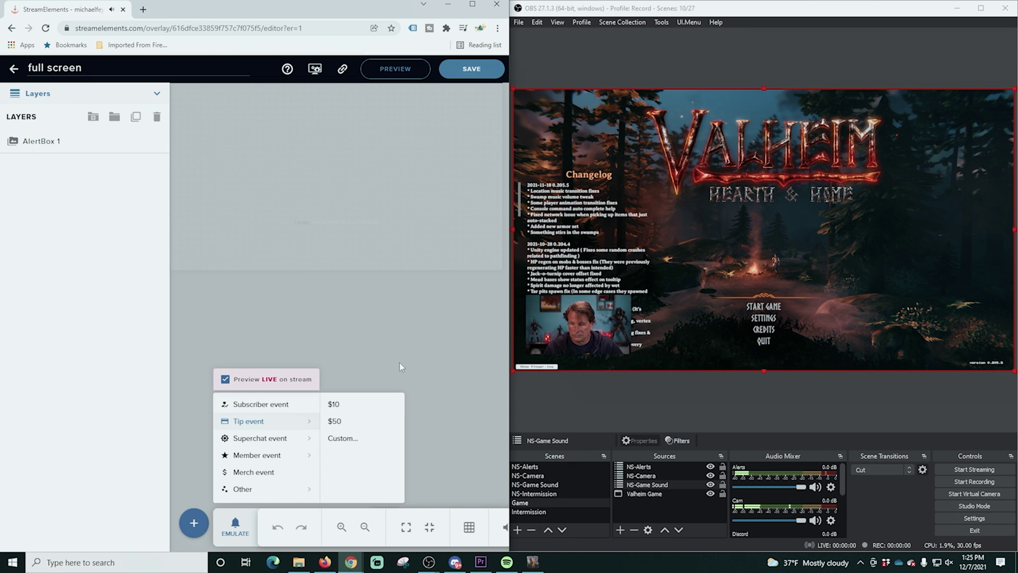
click(529, 511)
click(261, 409)
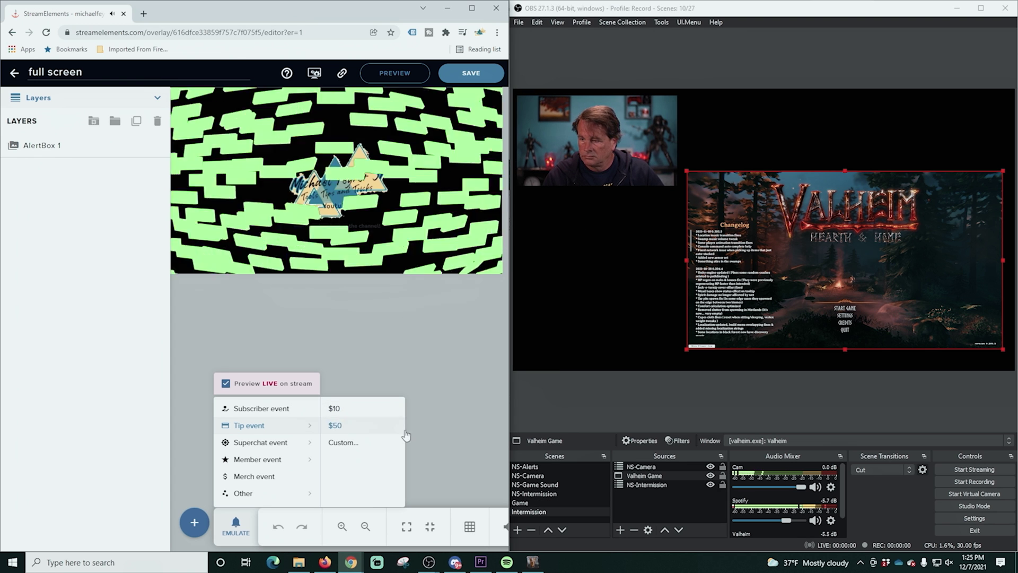
- Return OBS to the Game scene showing the Valheim capture with camera inset
click(525, 503)
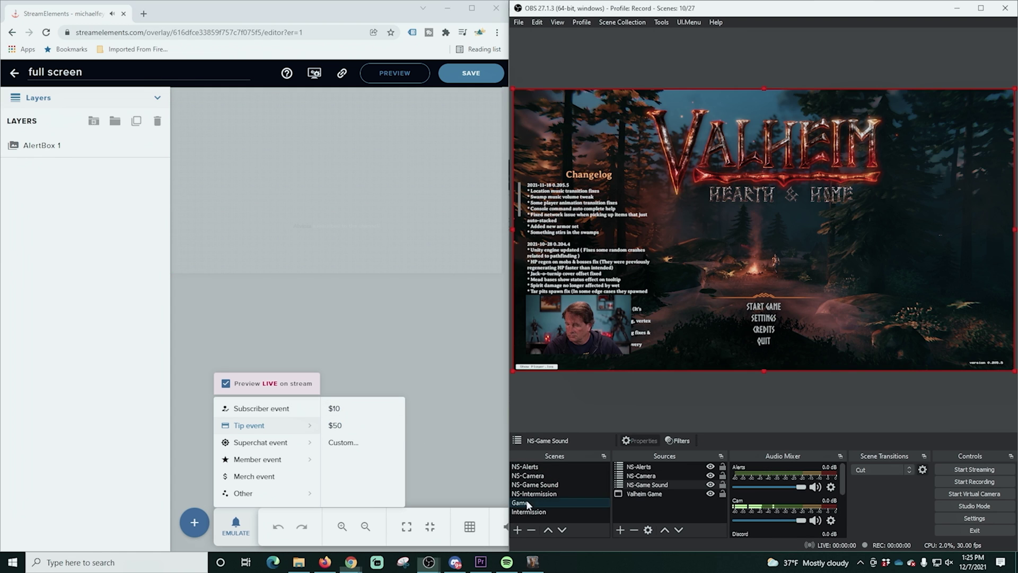